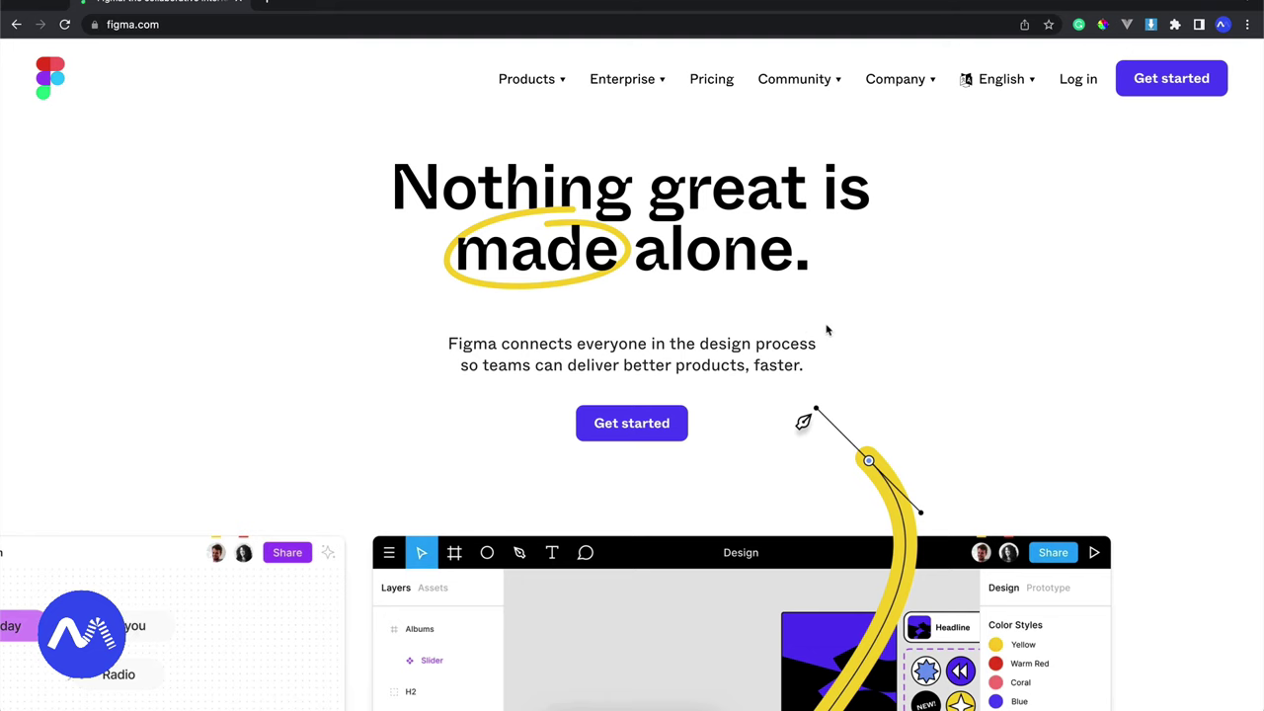
- Browse the figma.com homepage, then open the Design page from the Products menu
scroll(828, 334, "down", 3)
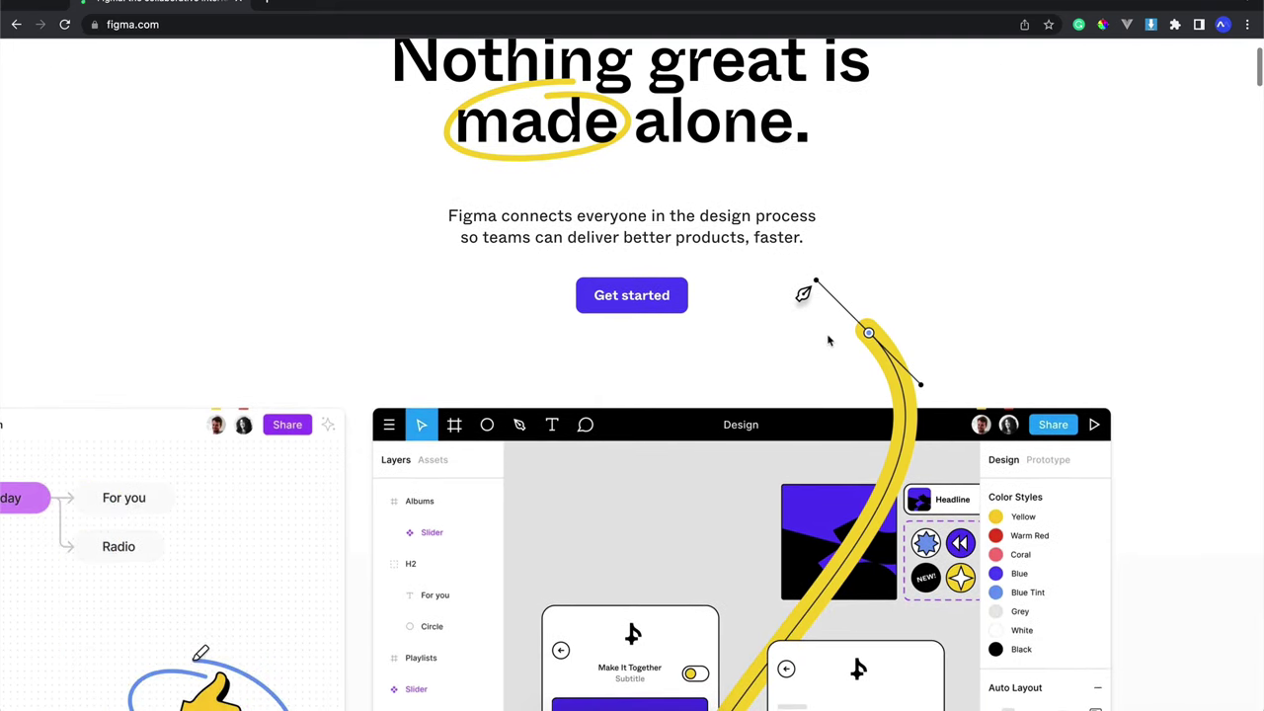
scroll(829, 340, "down", 3)
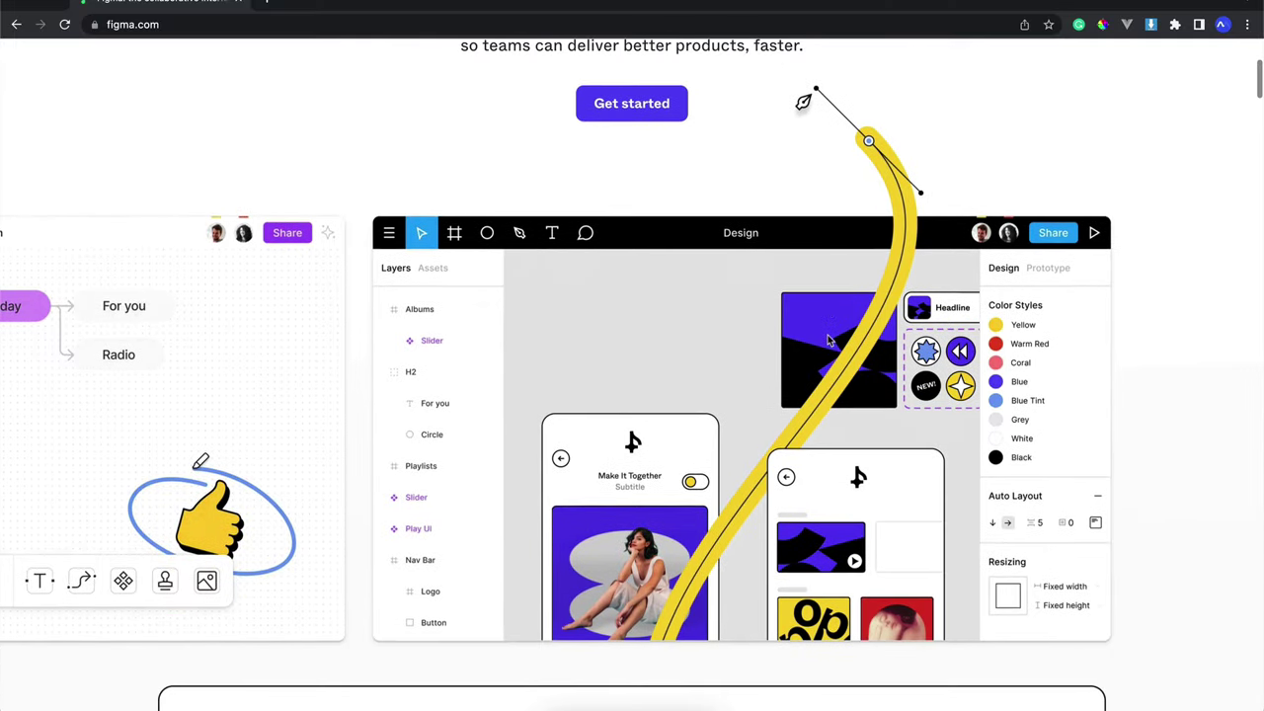
scroll(829, 340, "down", 2)
scroll(828, 340, "down", 2)
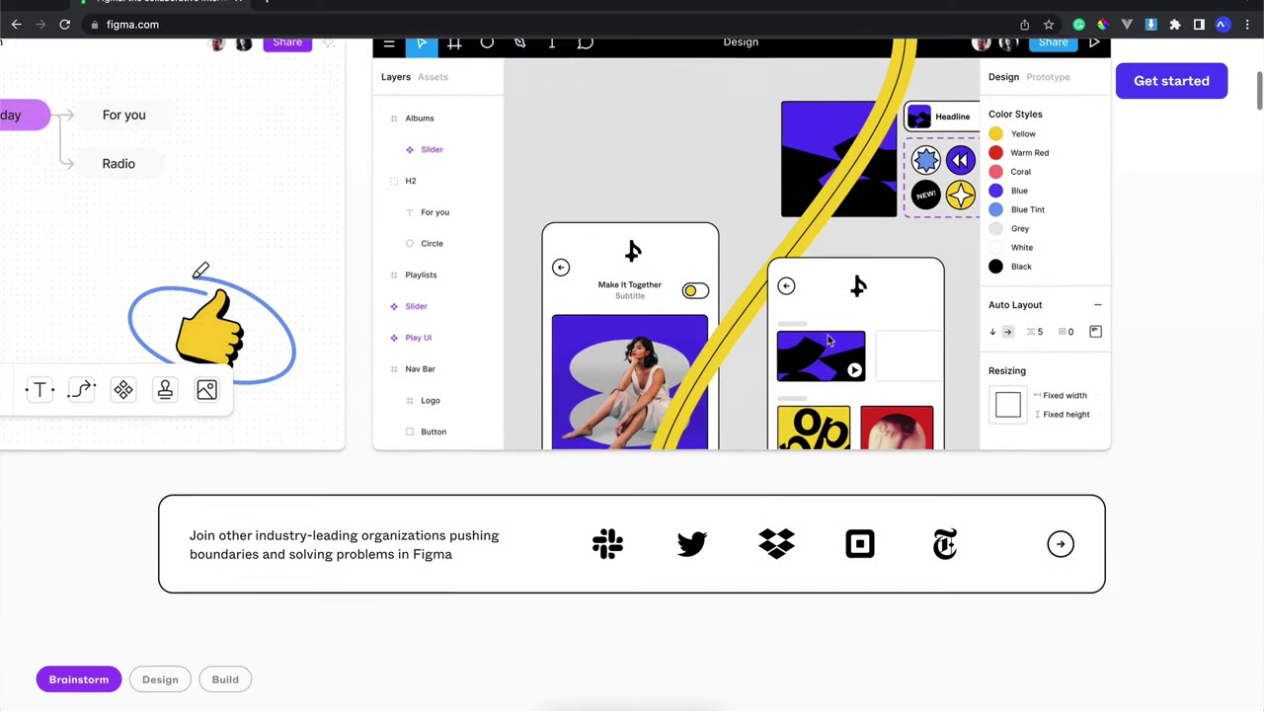
scroll(828, 341, "down", 2)
scroll(828, 341, "down", 3)
scroll(827, 341, "down", 1)
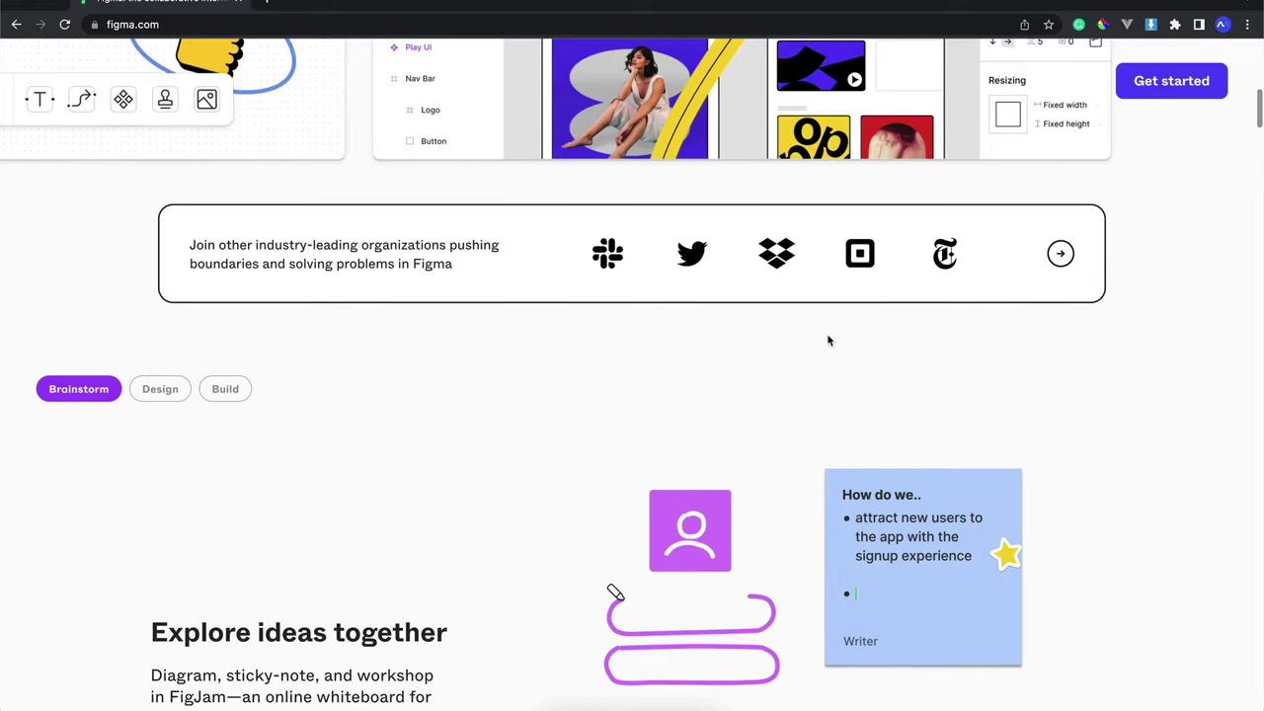
scroll(828, 341, "down", 1)
scroll(828, 341, "down", 1)
scroll(828, 340, "down", 2)
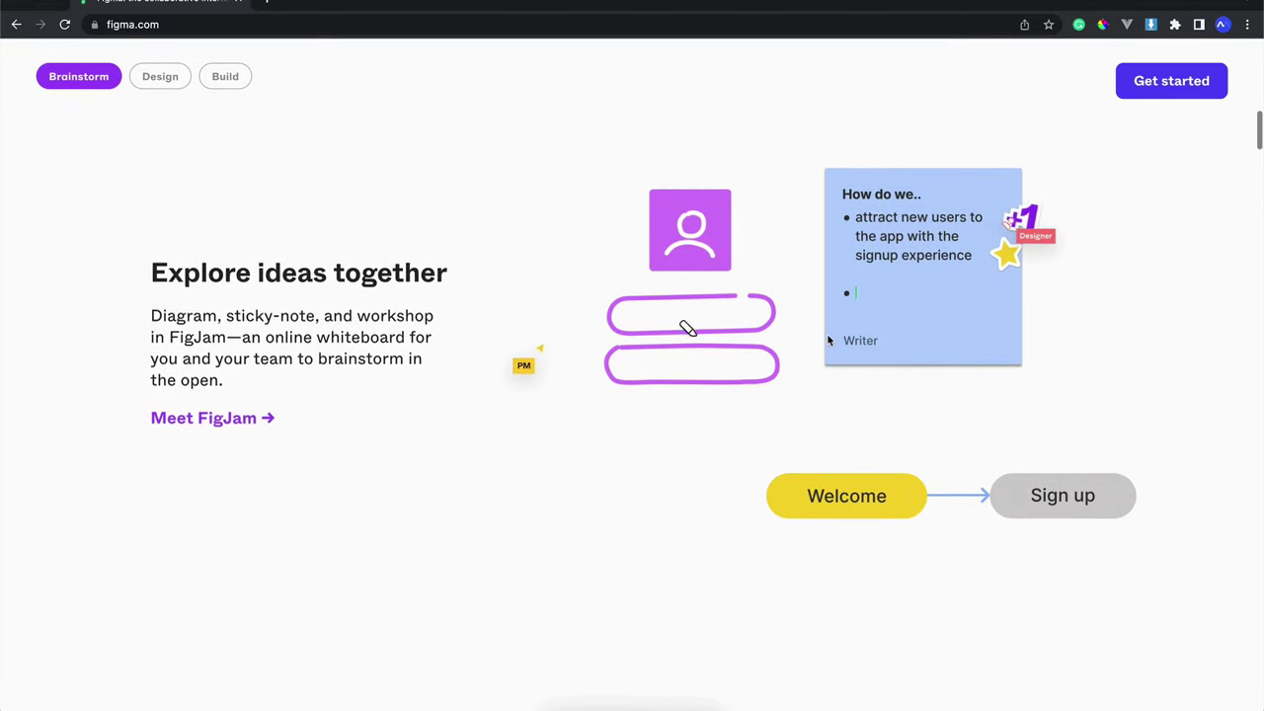
scroll(827, 340, "up", 5)
scroll(828, 341, "up", 2)
scroll(827, 340, "up", 2)
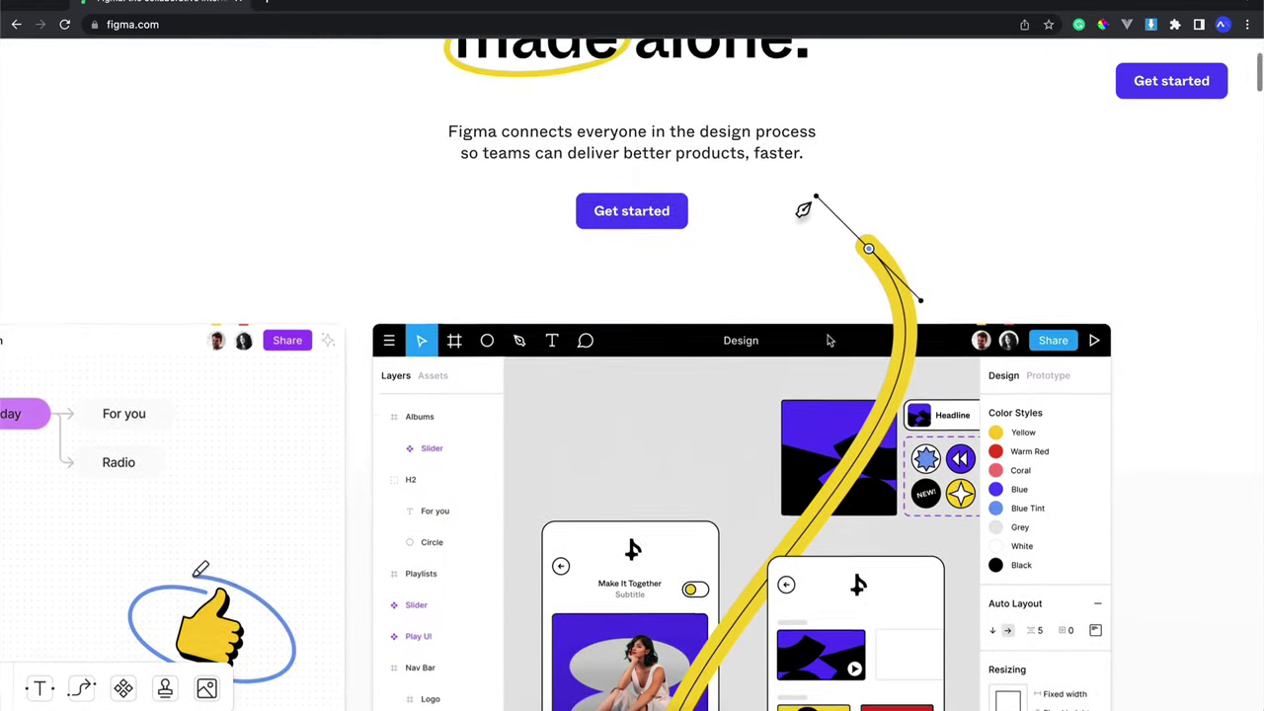
scroll(827, 341, "up", 3)
scroll(828, 341, "up", 1)
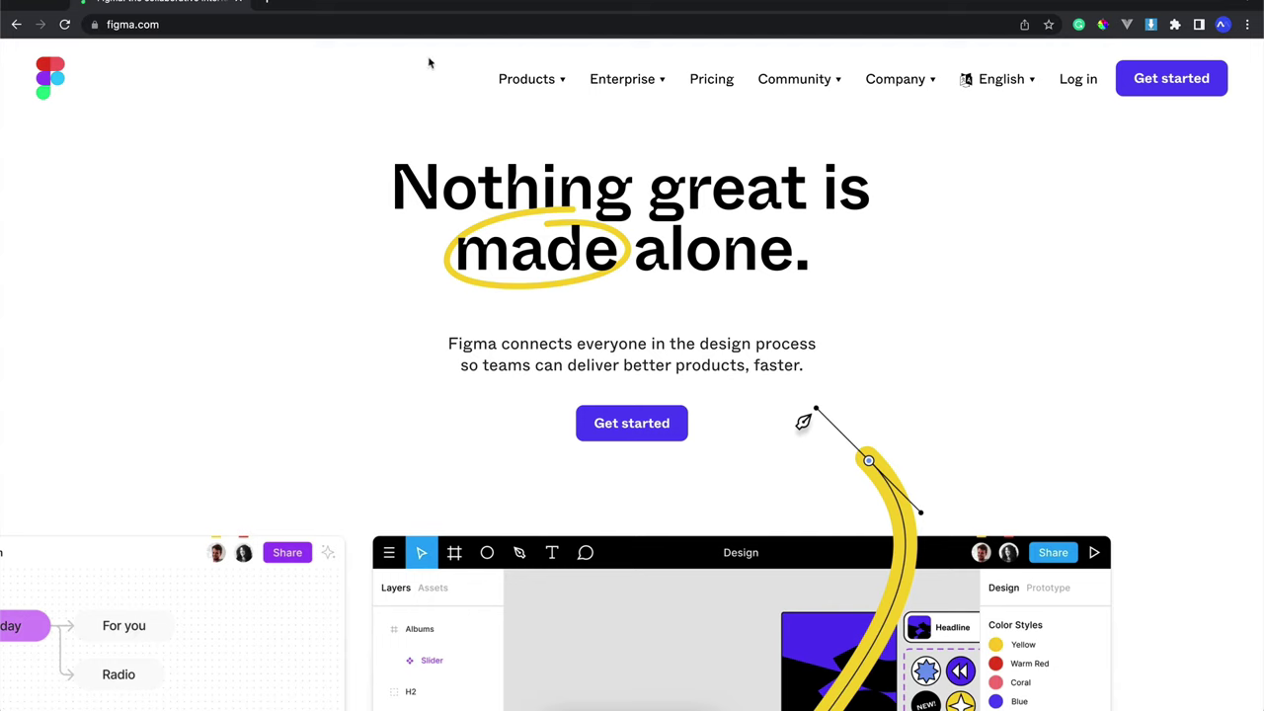
mouse_move(526, 79)
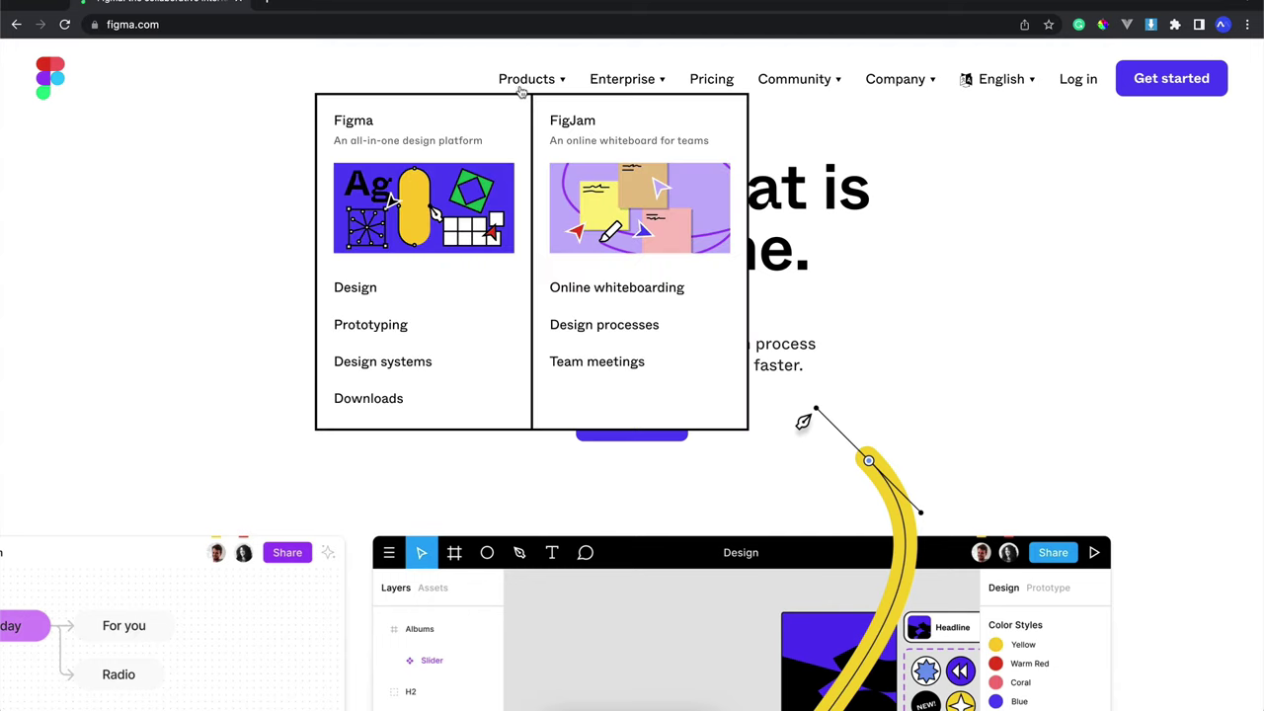
left_click(395, 291)
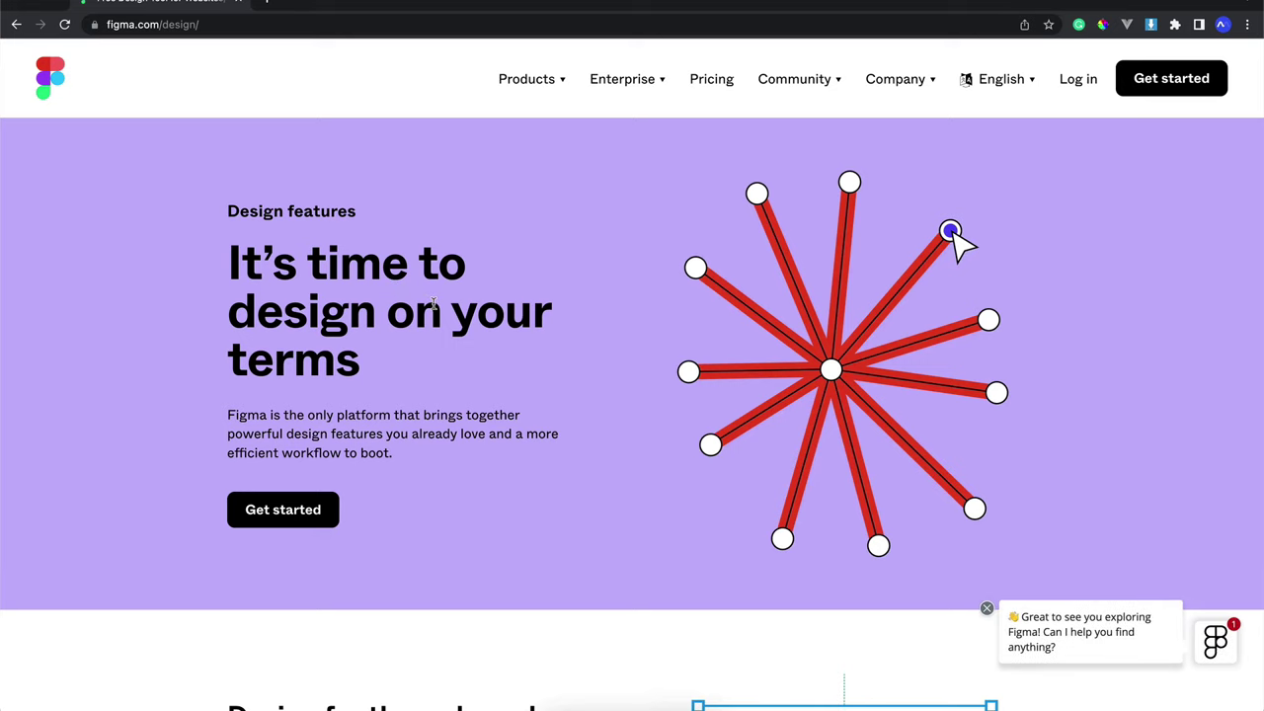
- Close the chat greeting, browse Auto Layout, plugins, styles and developer handoff sections, then return to top
left_click(987, 608)
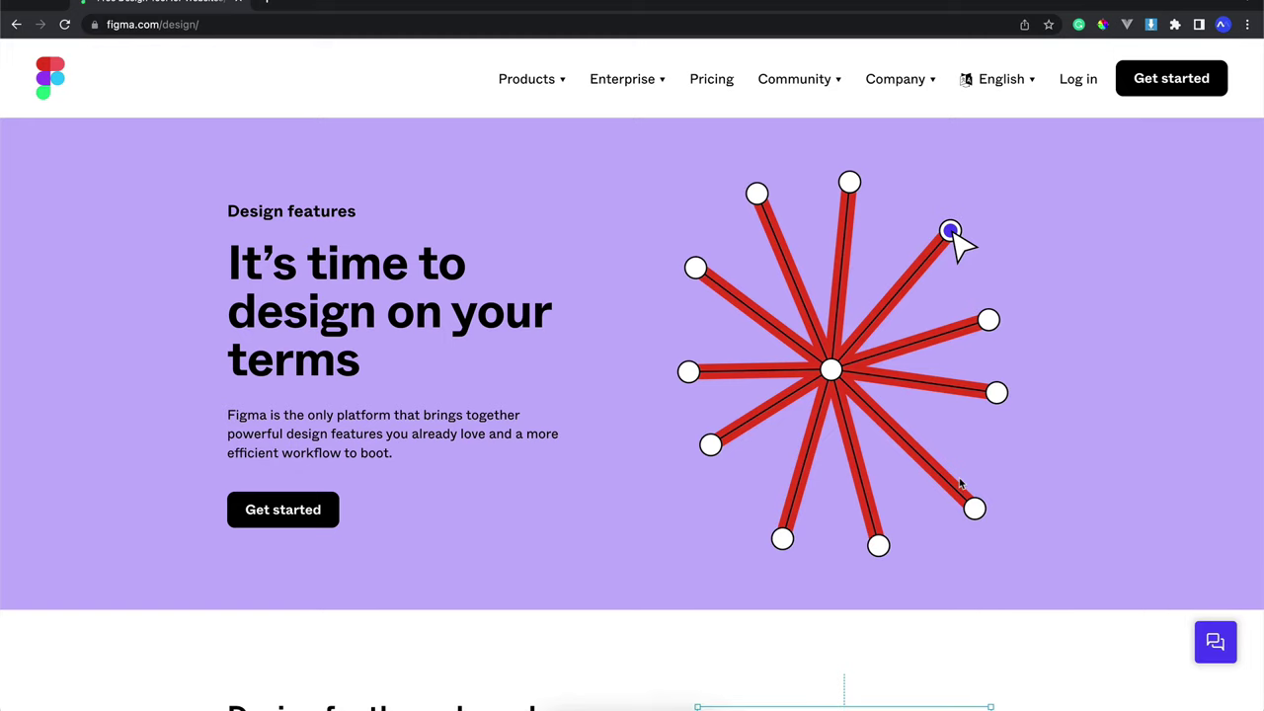
scroll(960, 483, "down", 2)
scroll(960, 483, "down", 1)
scroll(959, 483, "down", 3)
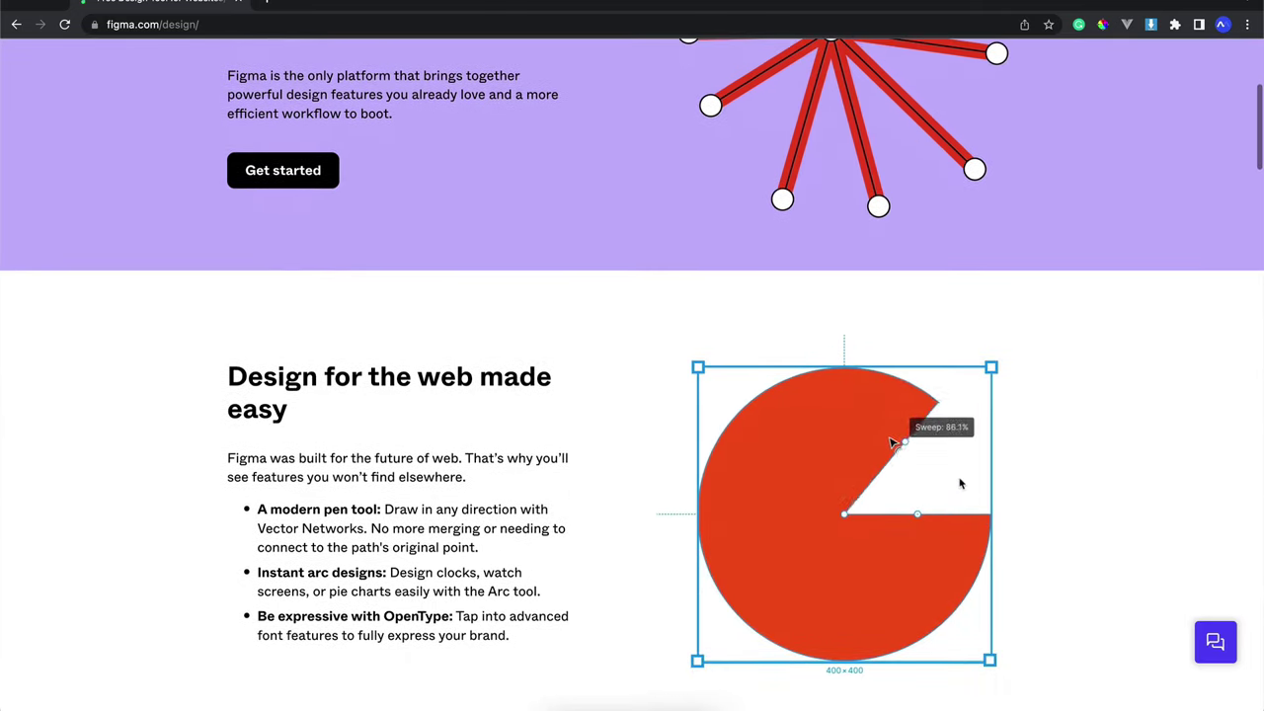
scroll(919, 482, "down", 3)
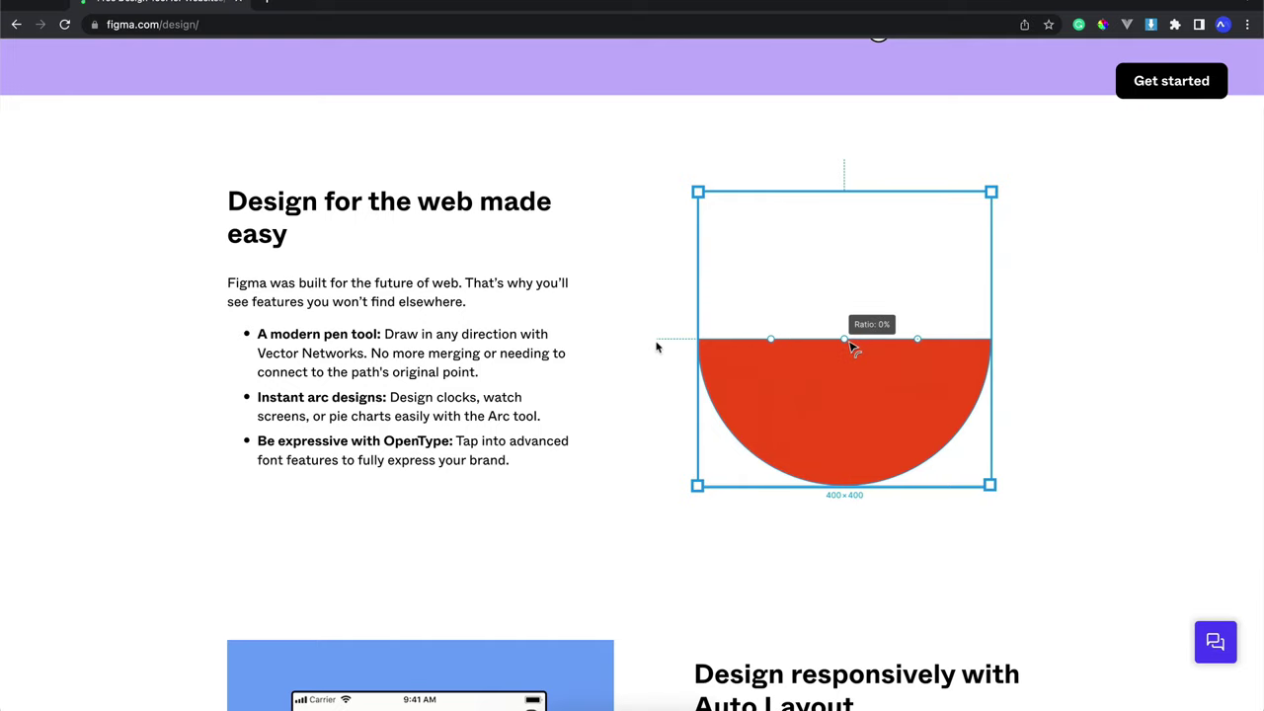
scroll(656, 348, "down", 1)
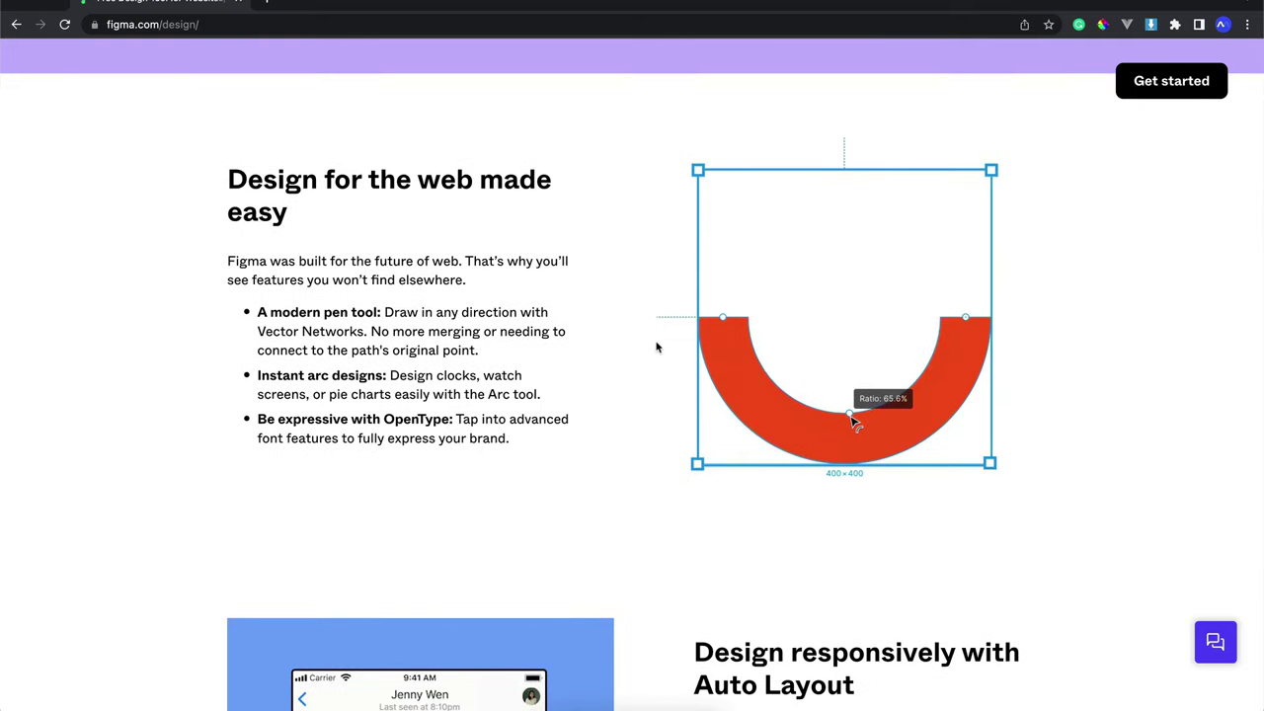
scroll(657, 348, "down", 2)
scroll(656, 348, "down", 2)
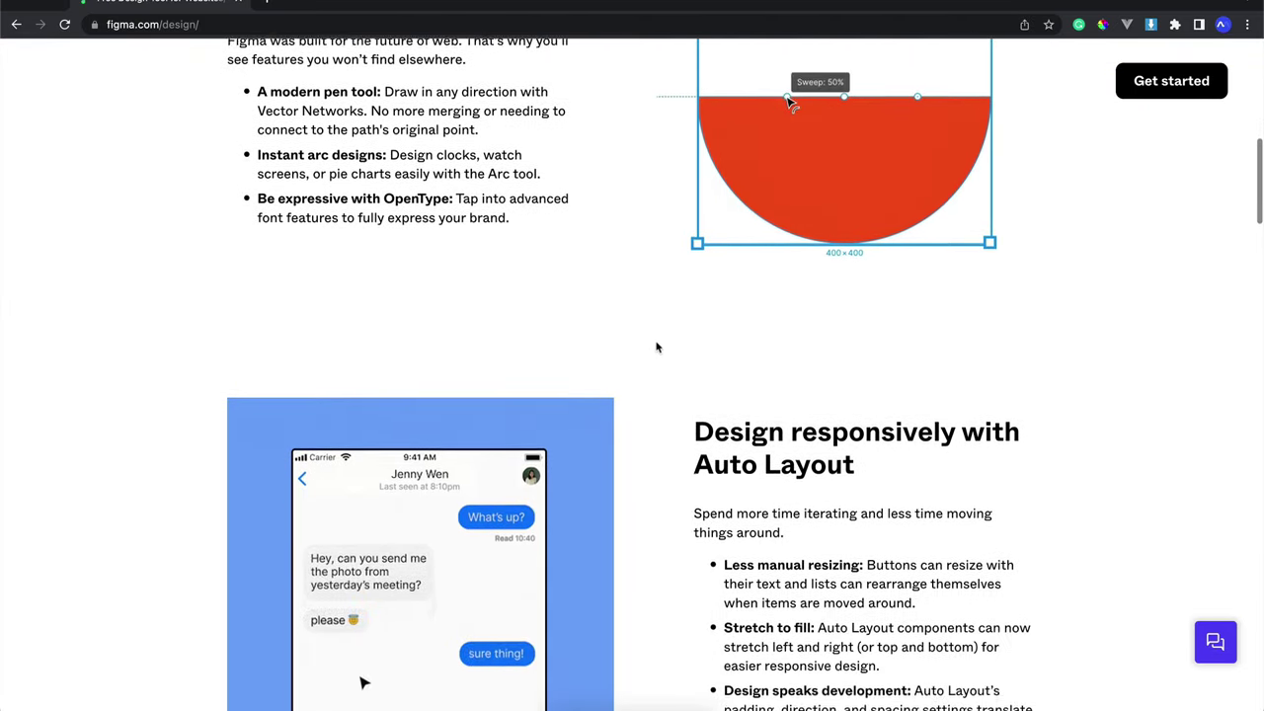
scroll(657, 347, "up", 3)
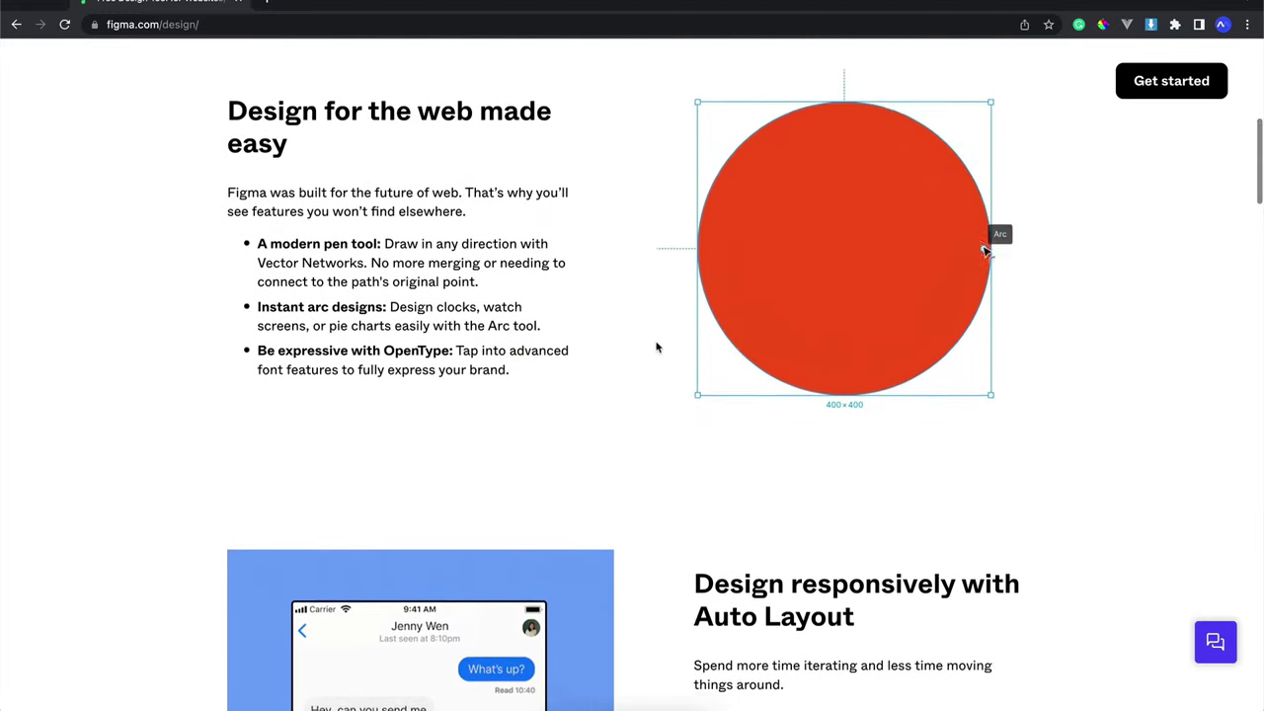
scroll(657, 347, "up", 2)
scroll(656, 348, "down", 3)
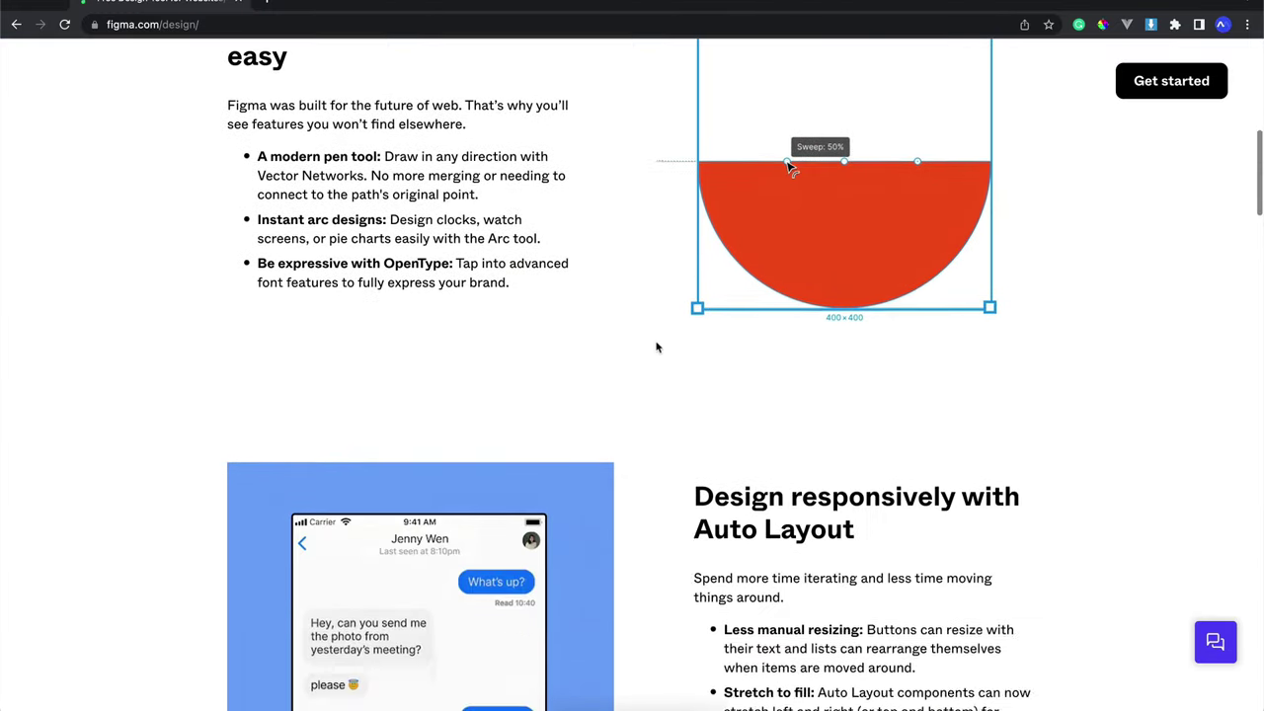
scroll(657, 346, "down", 4)
scroll(700, 366, "down", 1)
scroll(700, 368, "down", 2)
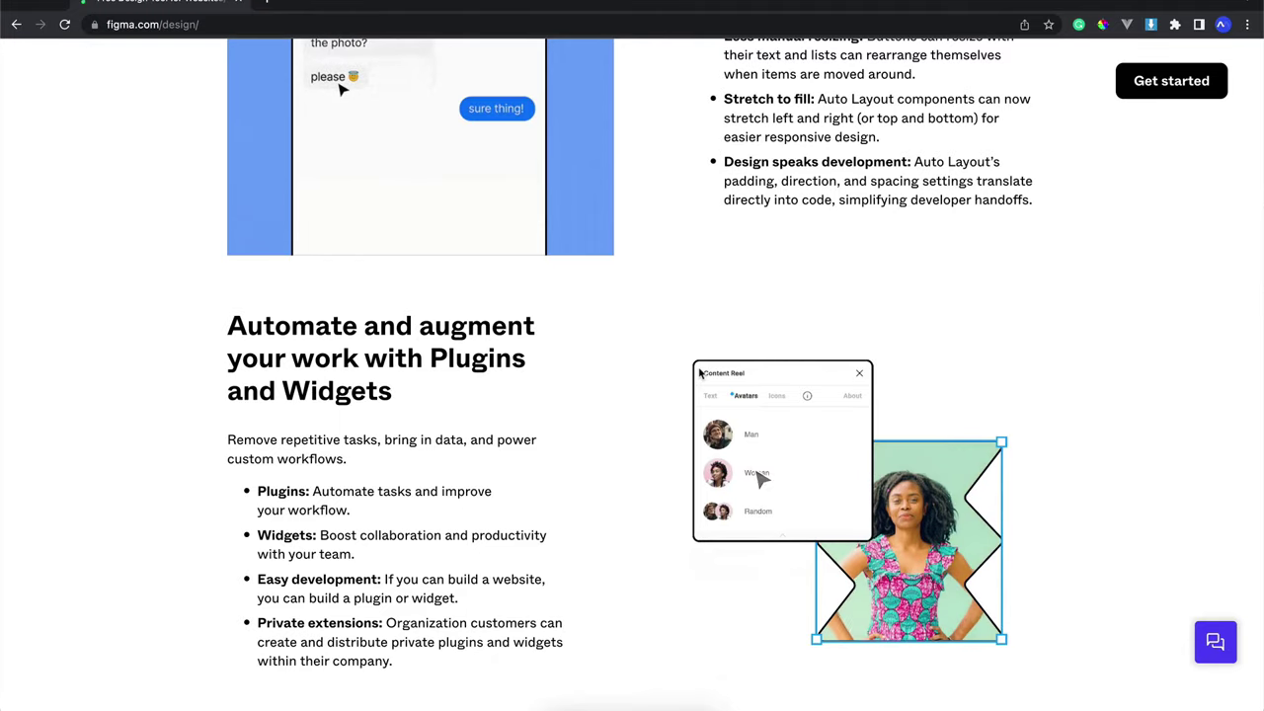
scroll(699, 370, "up", 3)
scroll(699, 371, "up", 1)
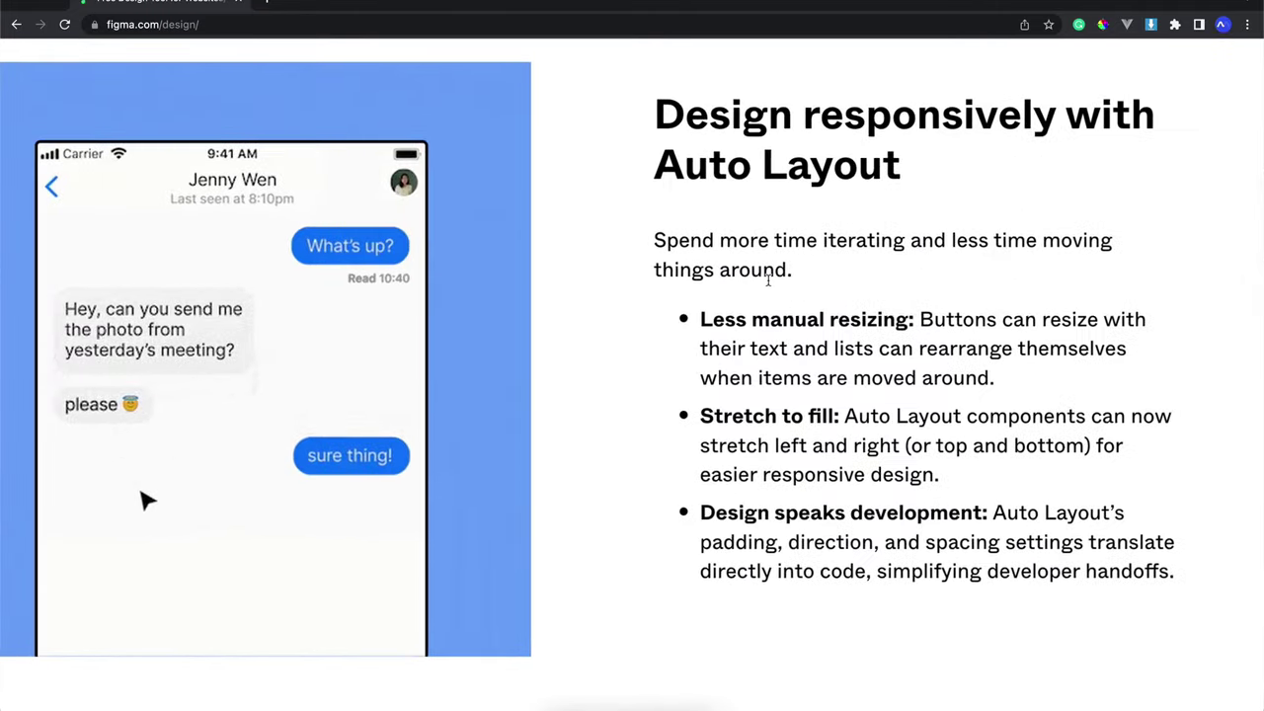
scroll(769, 280, "down", 1)
scroll(769, 280, "down", 3)
scroll(768, 280, "down", 3)
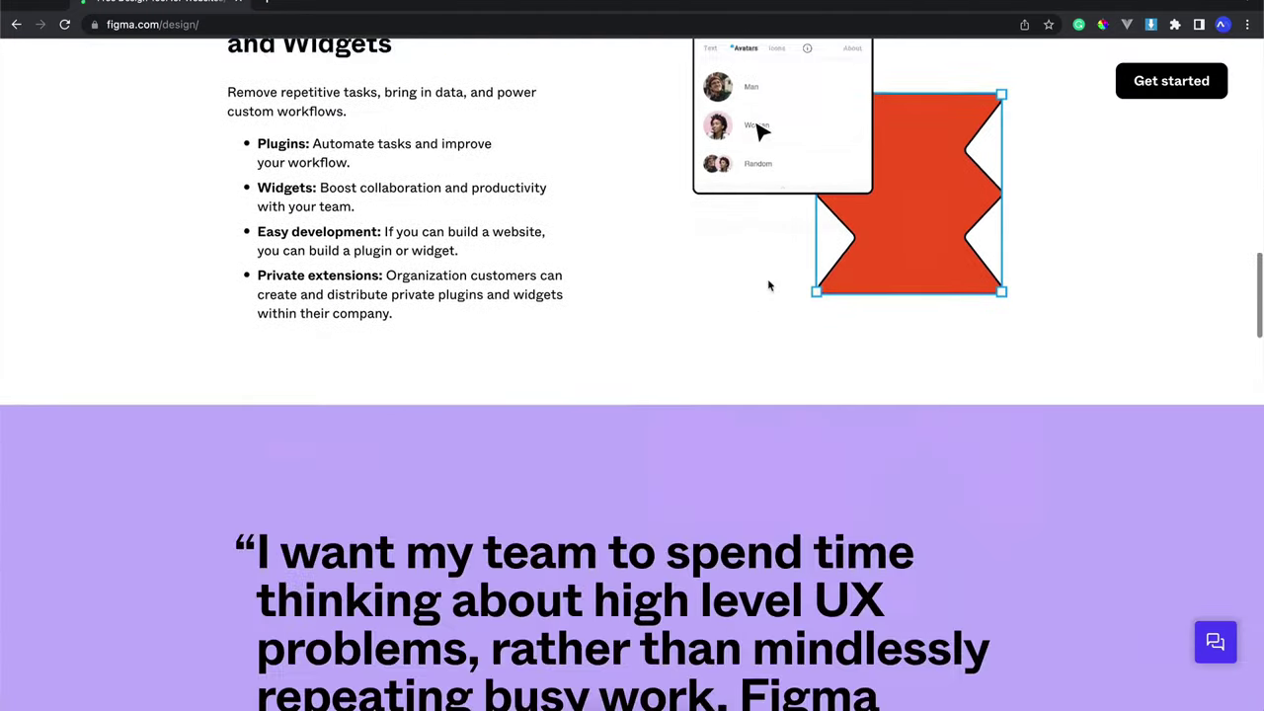
scroll(768, 280, "down", 2)
scroll(768, 281, "down", 2)
scroll(768, 281, "down", 2)
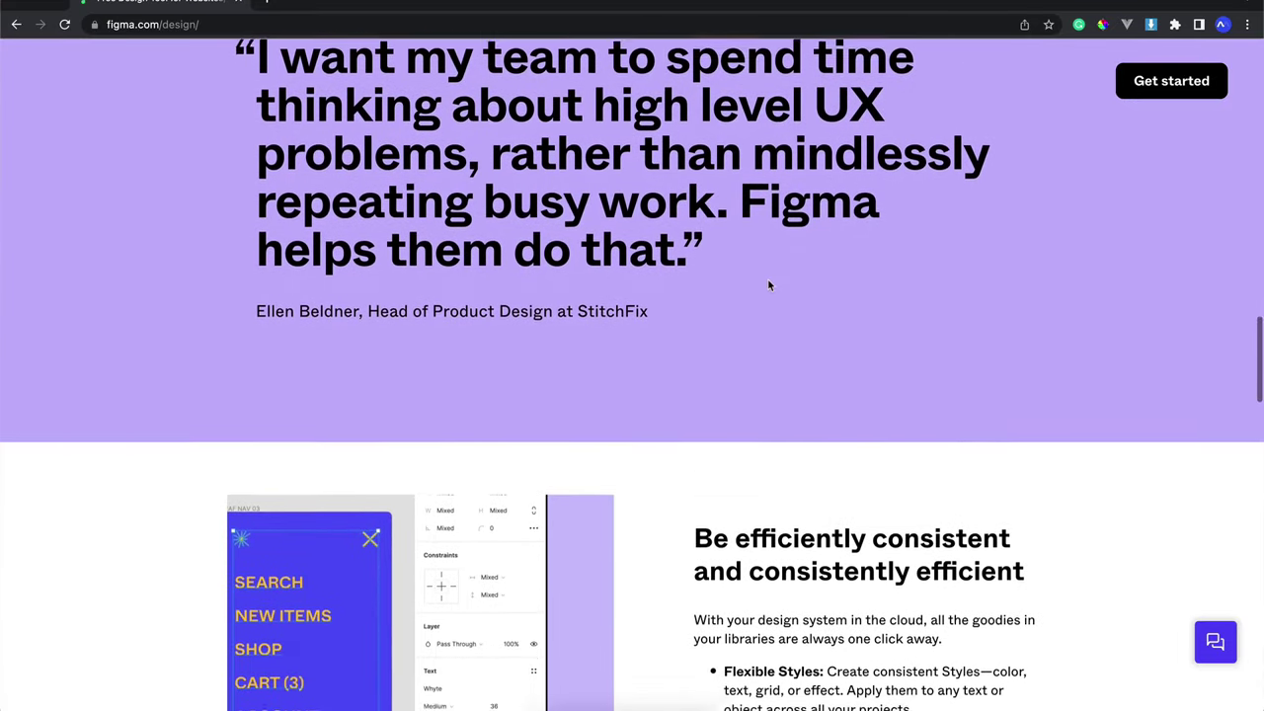
scroll(769, 281, "down", 3)
scroll(768, 280, "down", 4)
scroll(769, 285, "down", 1)
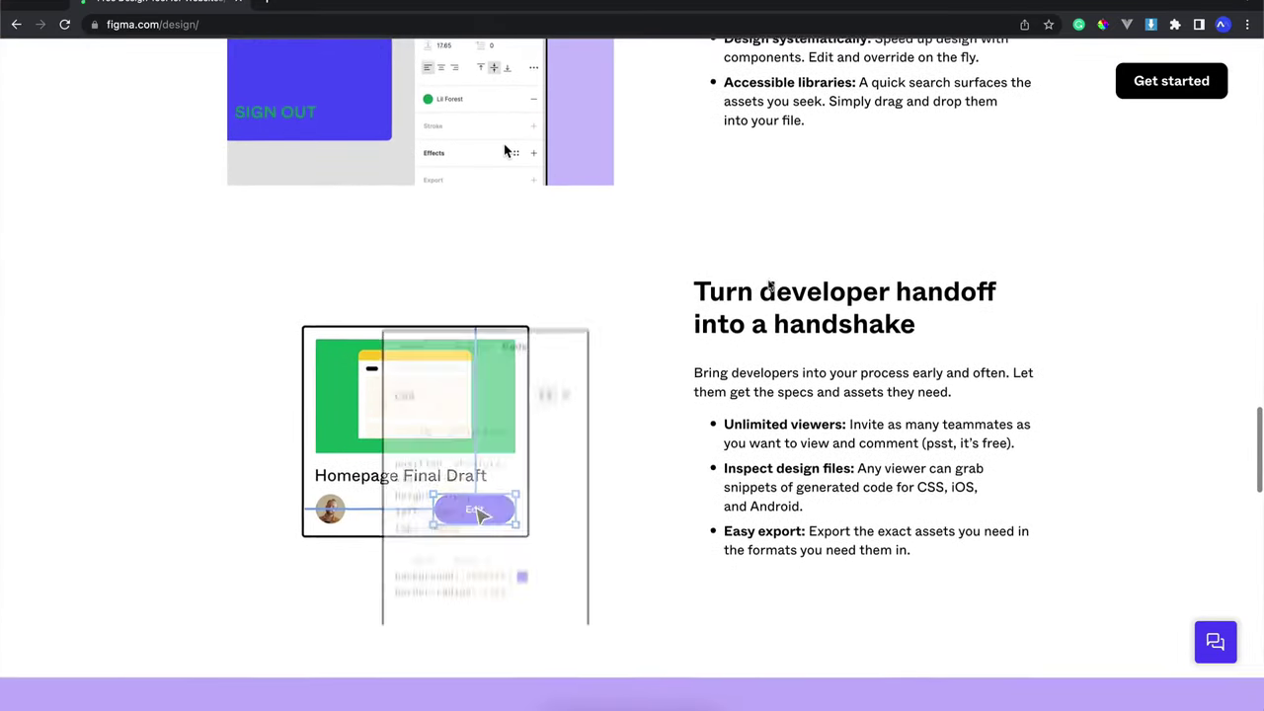
scroll(769, 285, "down", 3)
scroll(768, 286, "up", 10)
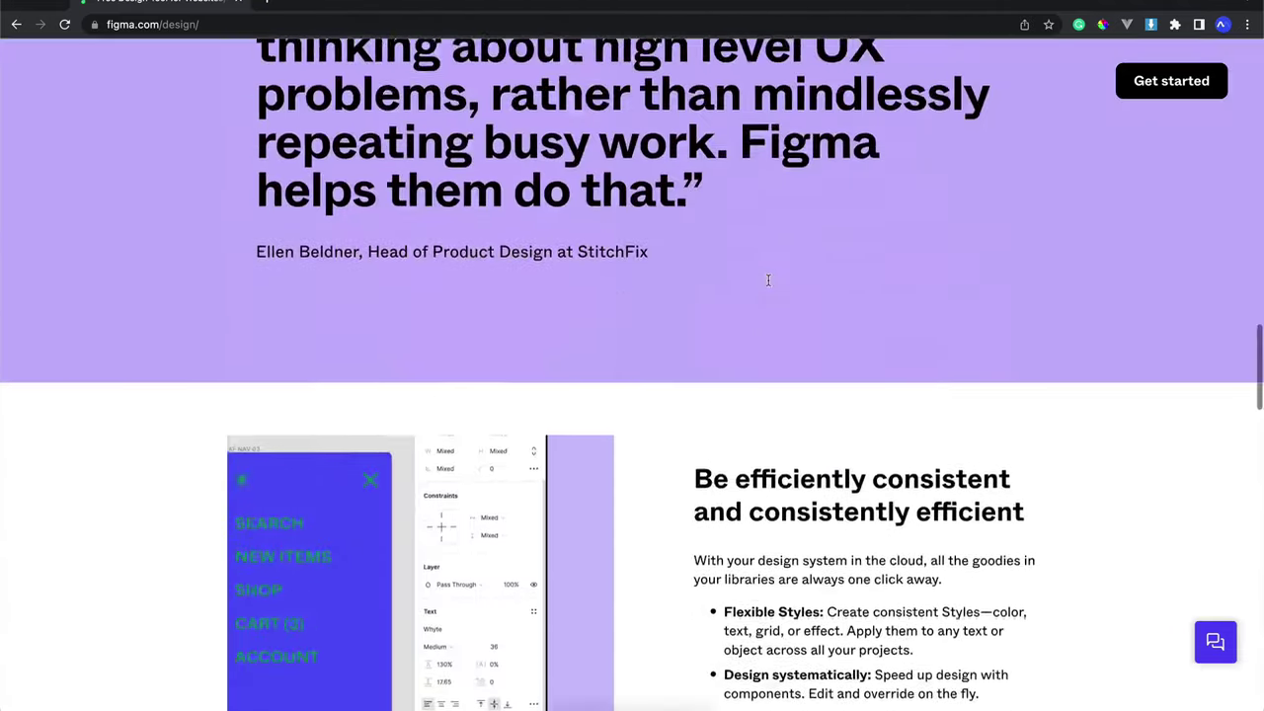
scroll(768, 286, "up", 9)
scroll(769, 285, "up", 8)
scroll(769, 286, "up", 8)
scroll(769, 285, "up", 1)
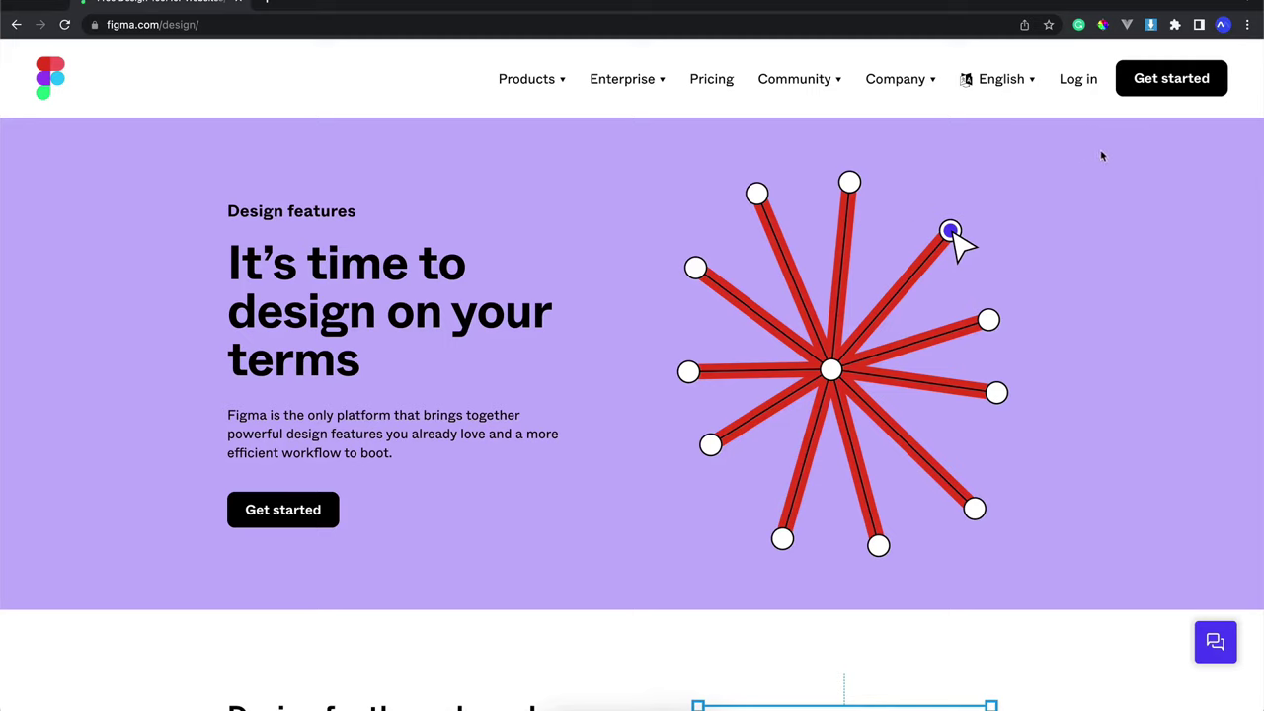
- Sign up via Get started using Continue with Google to reach Recently viewed files
left_click(1149, 87)
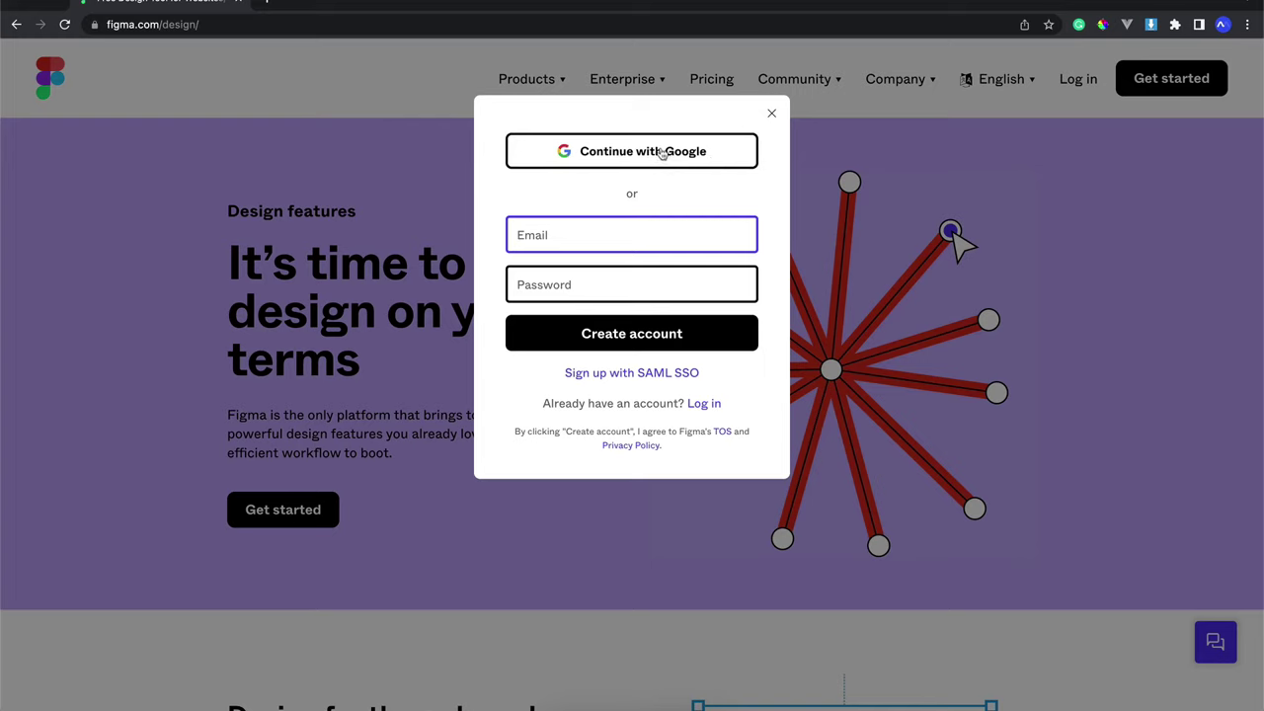
left_click(657, 160)
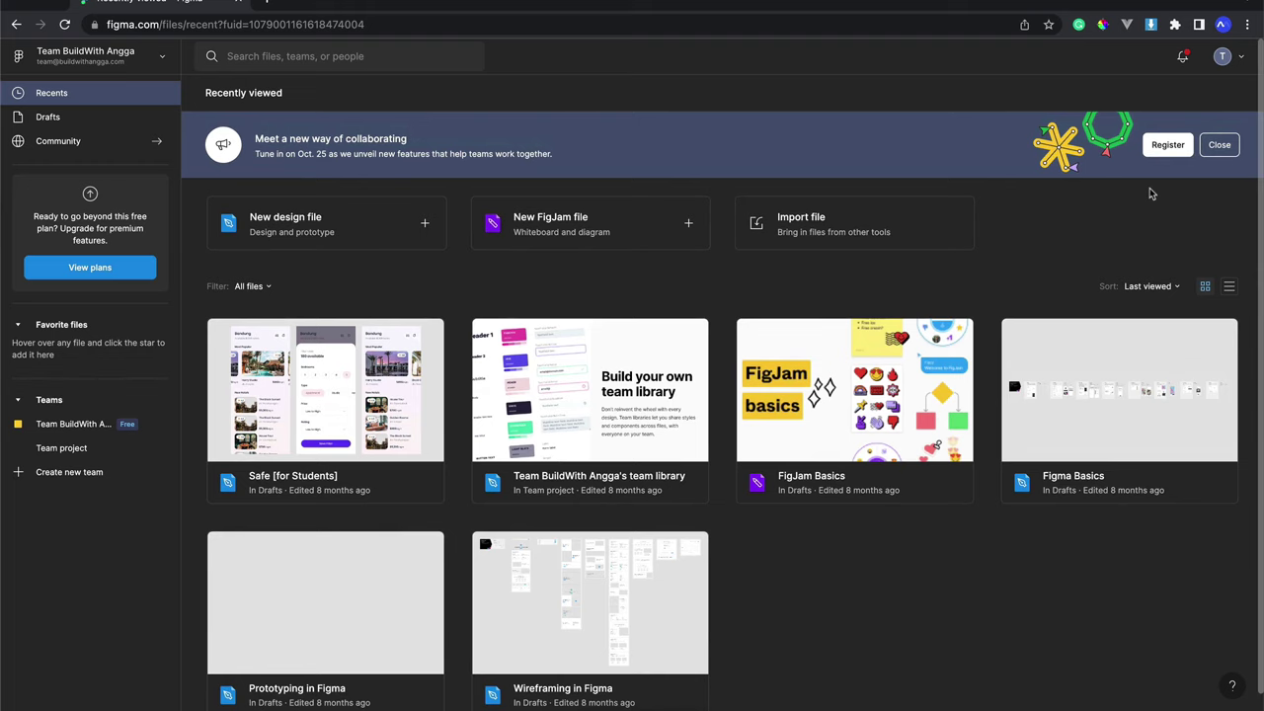
left_click(1219, 148)
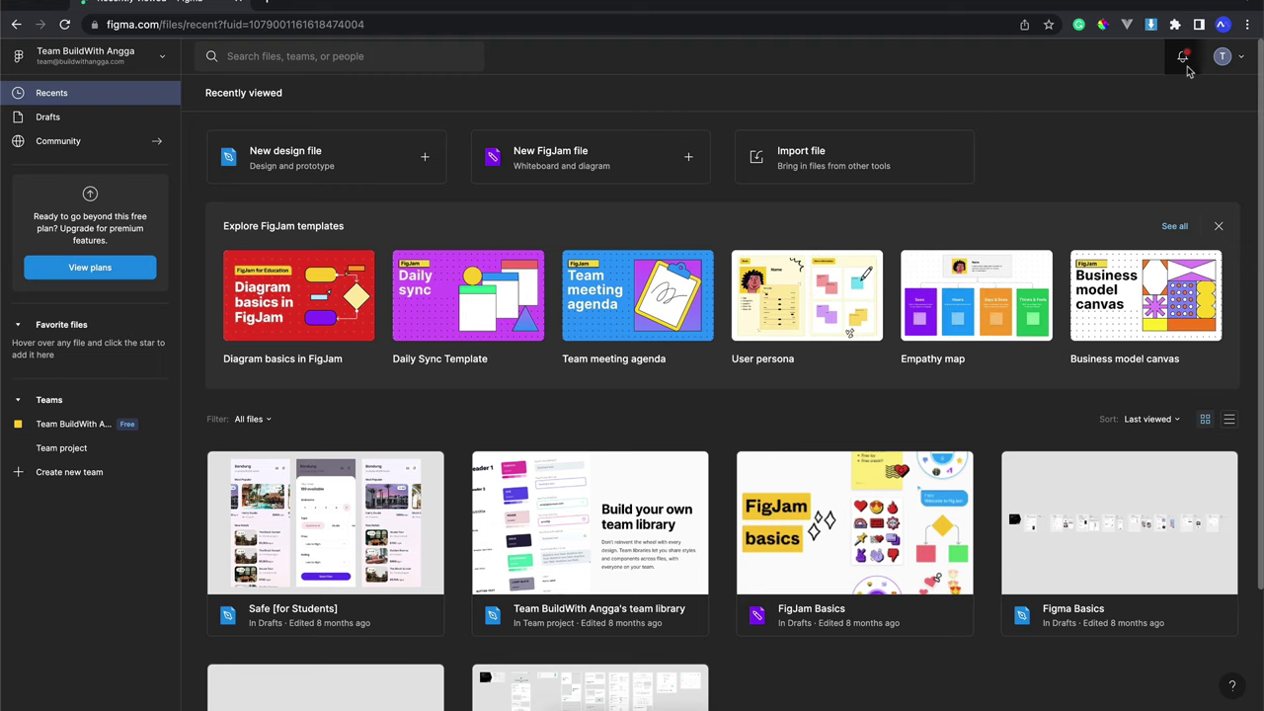
left_click(1188, 67)
left_click(1184, 61)
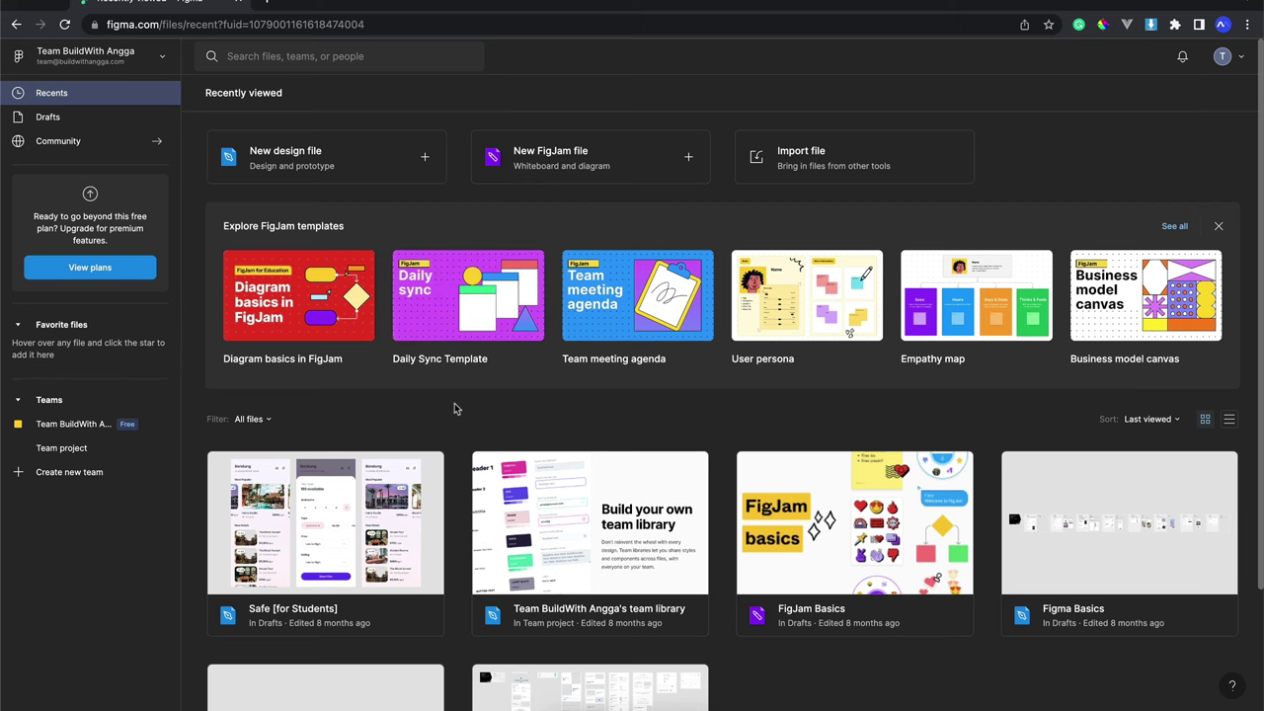
- Look through the Drafts list, dismiss the Chrome extension popup, then go to Community
left_click(92, 116)
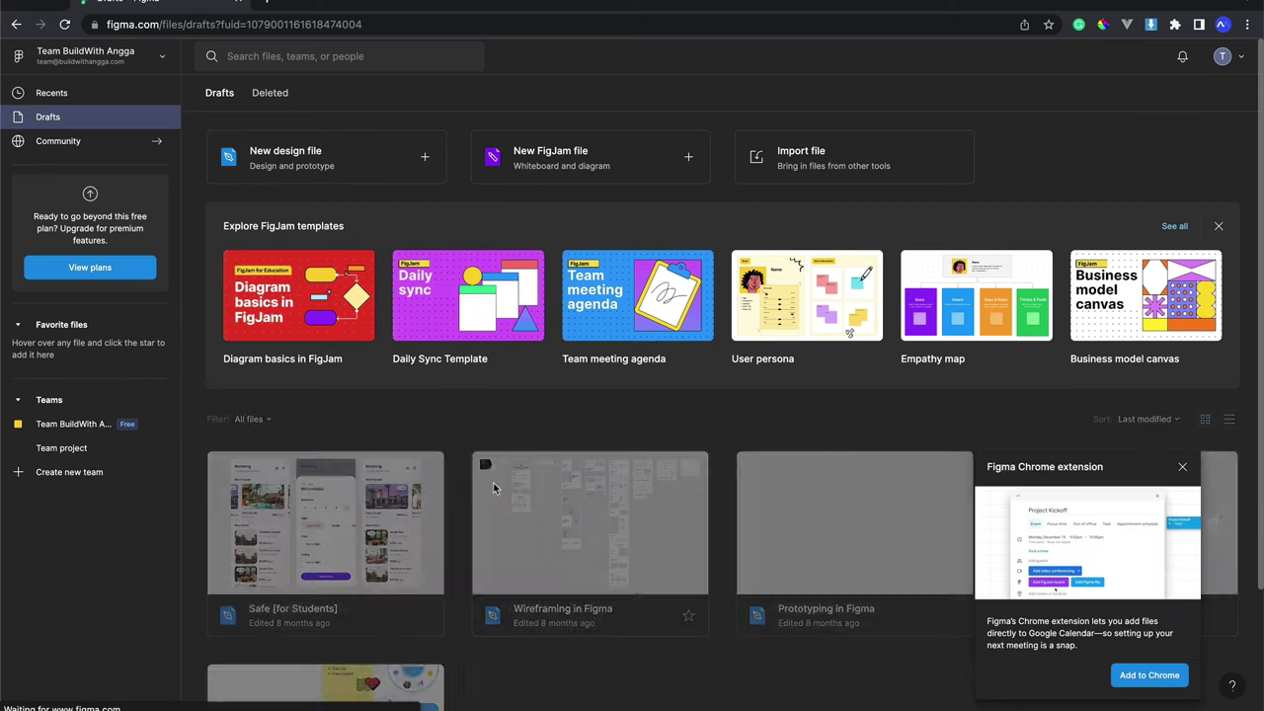
scroll(494, 488, "down", 1)
left_click(1188, 466)
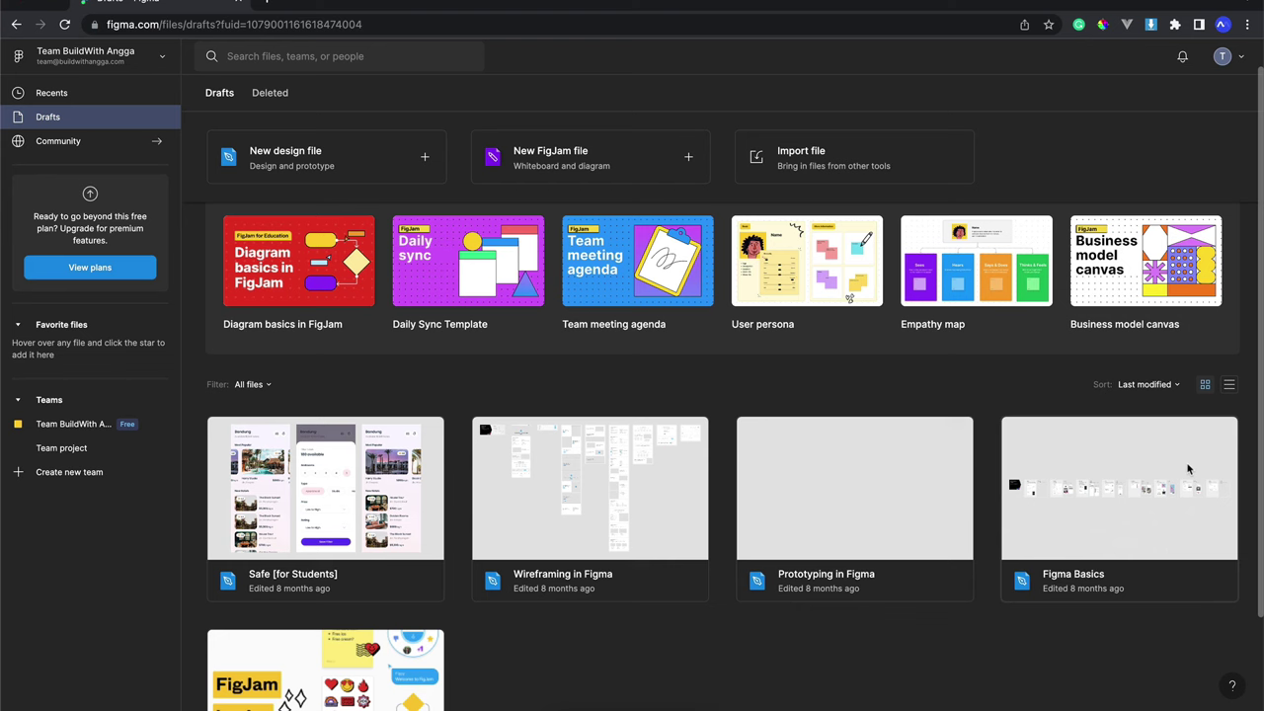
scroll(976, 510, "down", 1)
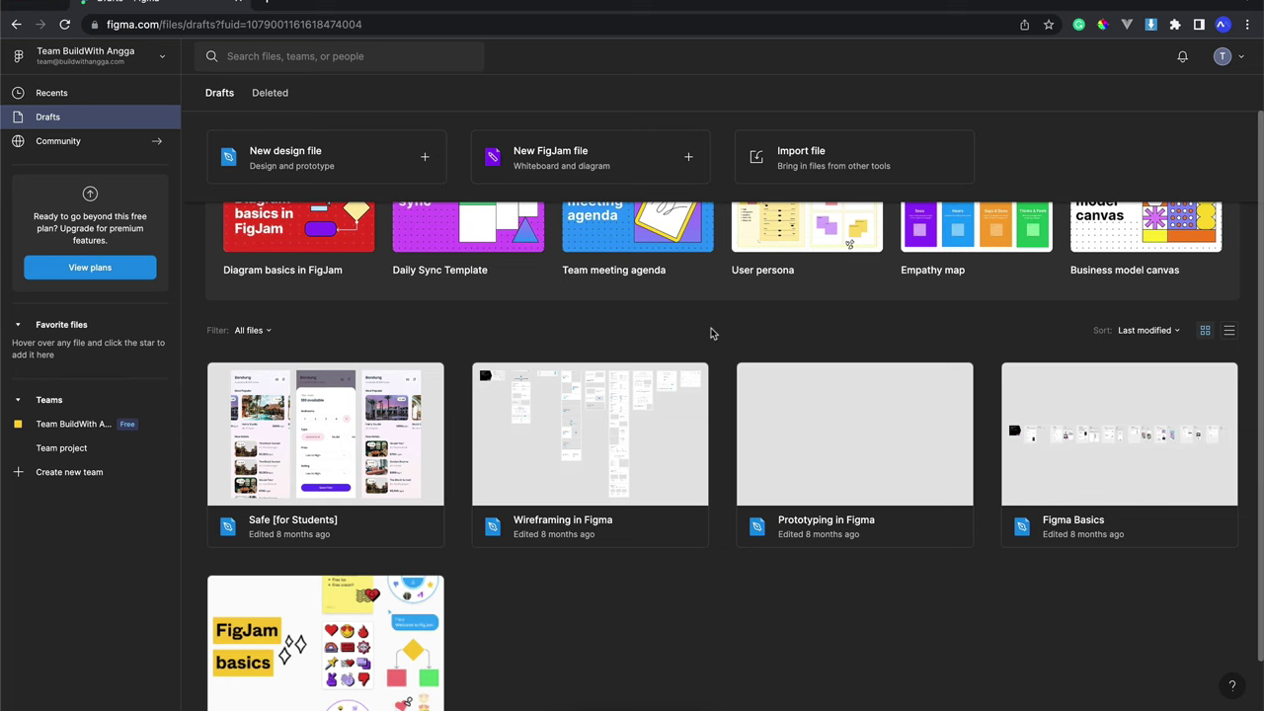
left_click(85, 146)
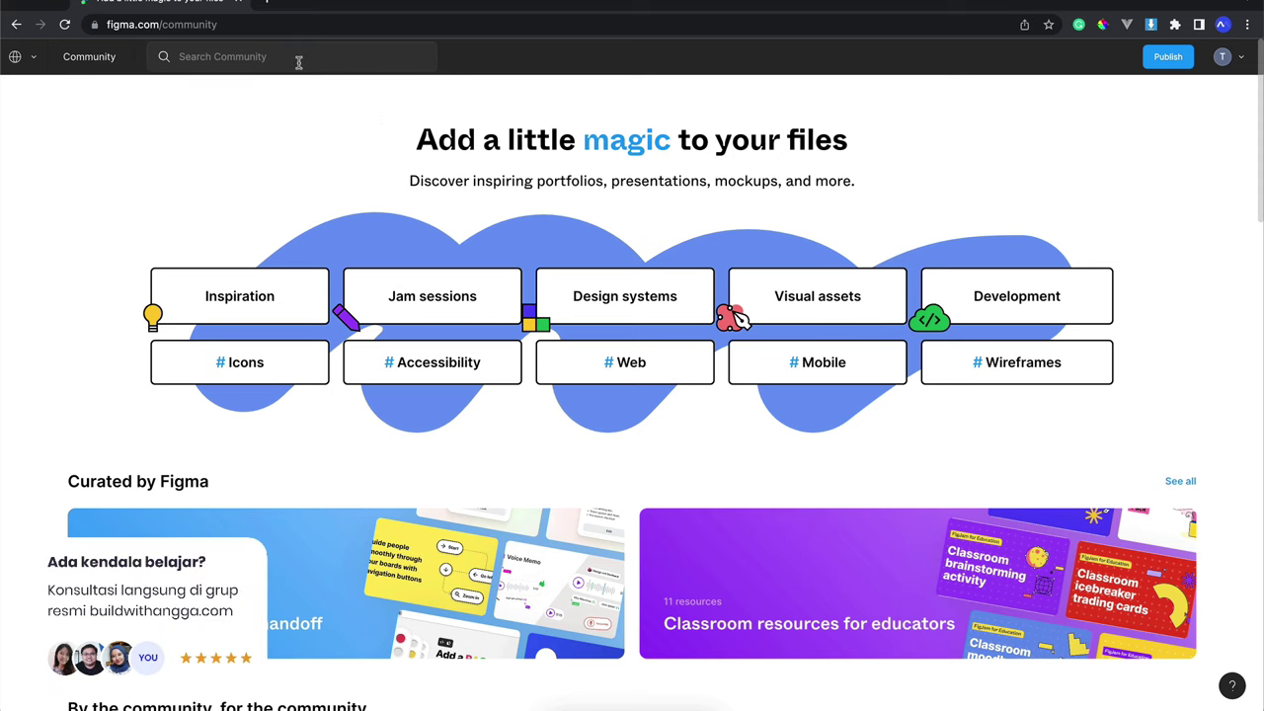
- Search the Community for 'bwa' and filter results to Creators
left_click(299, 61)
type("b")
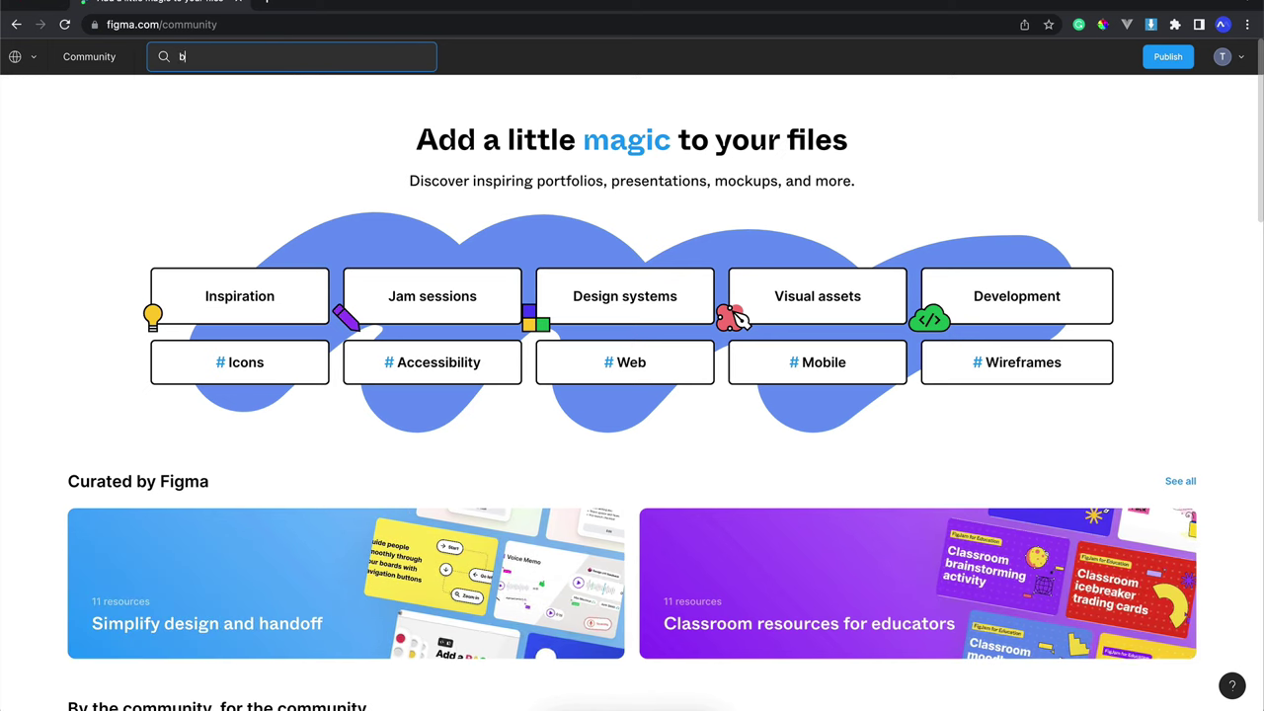
type("wa")
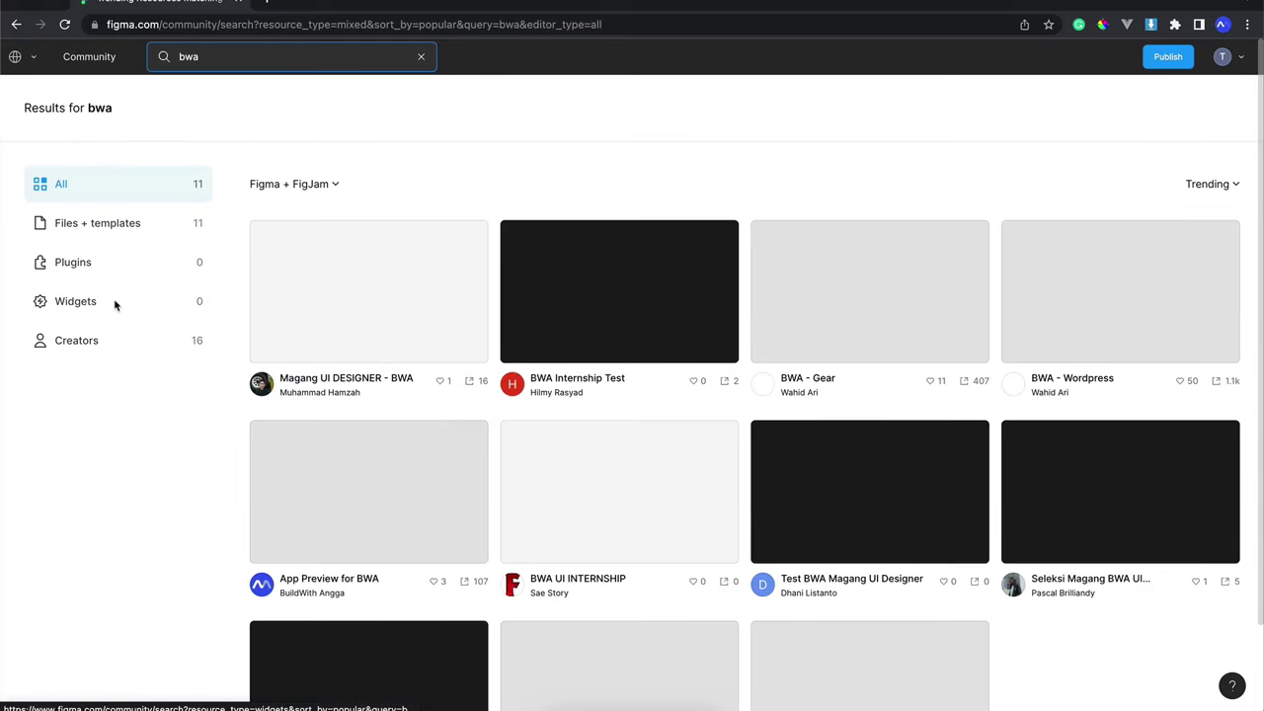
left_click(104, 342)
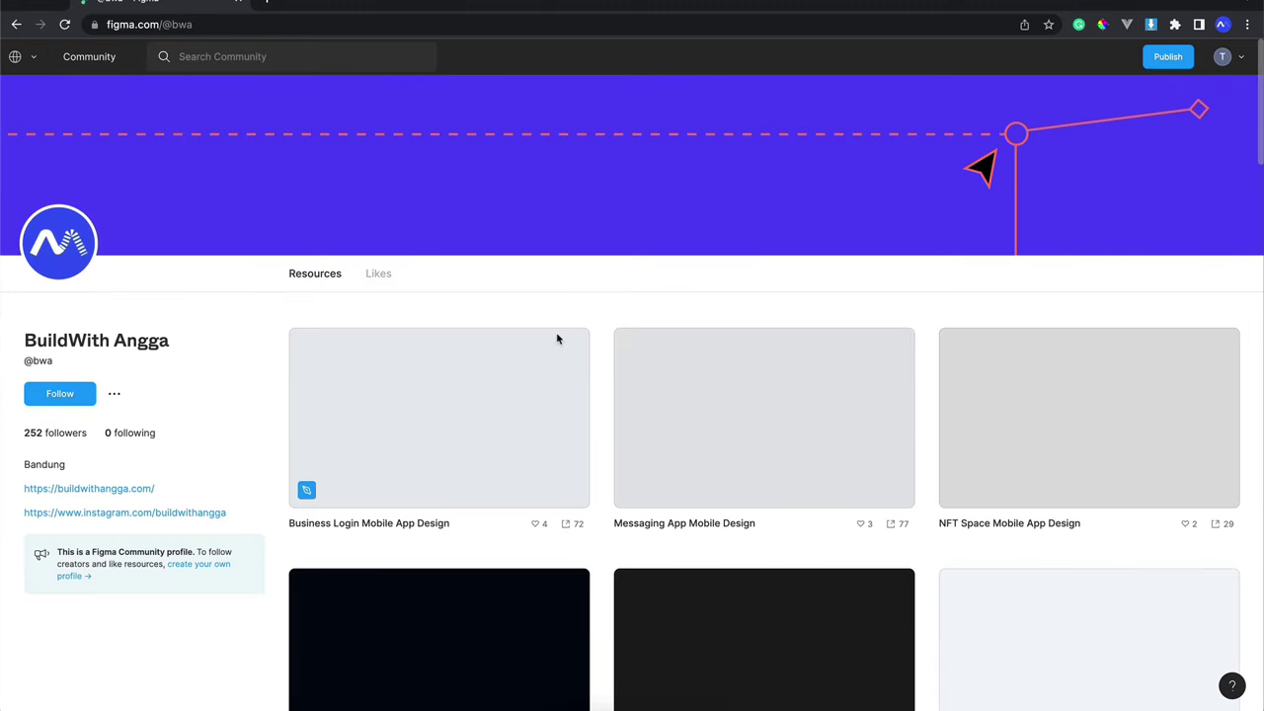
scroll(556, 335, "down", 2)
scroll(614, 372, "down", 2)
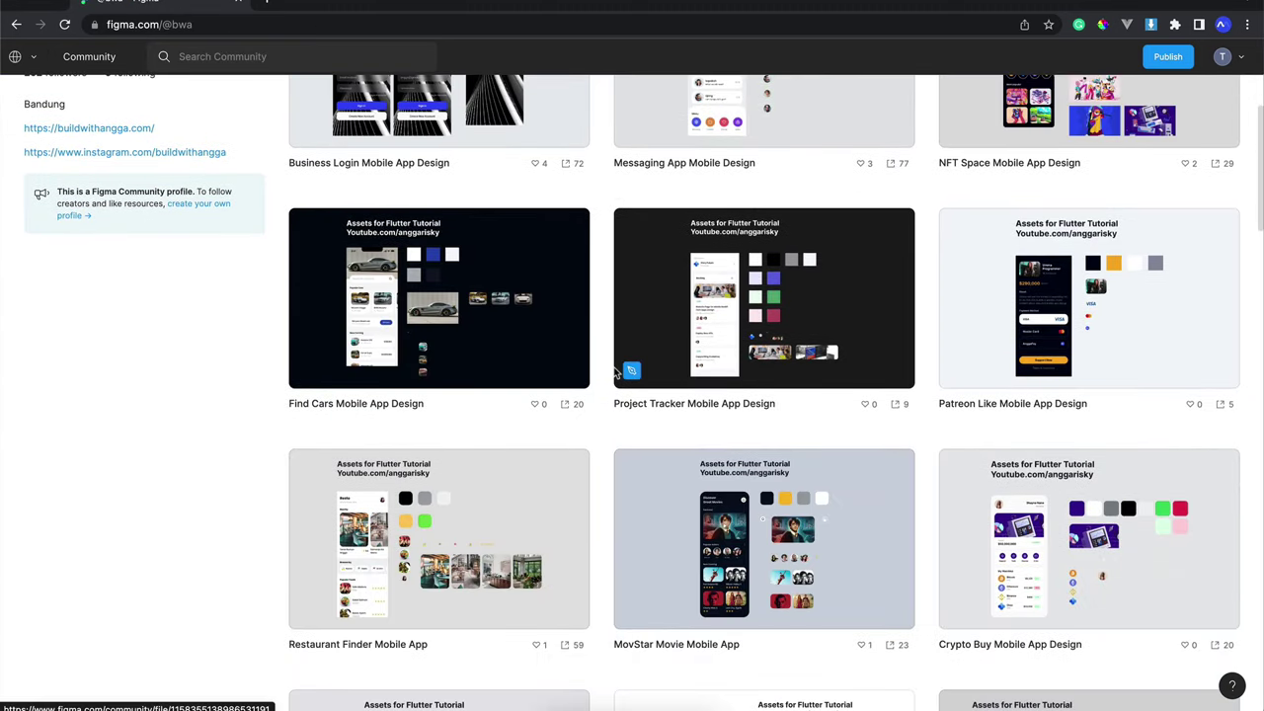
scroll(614, 372, "up", 3)
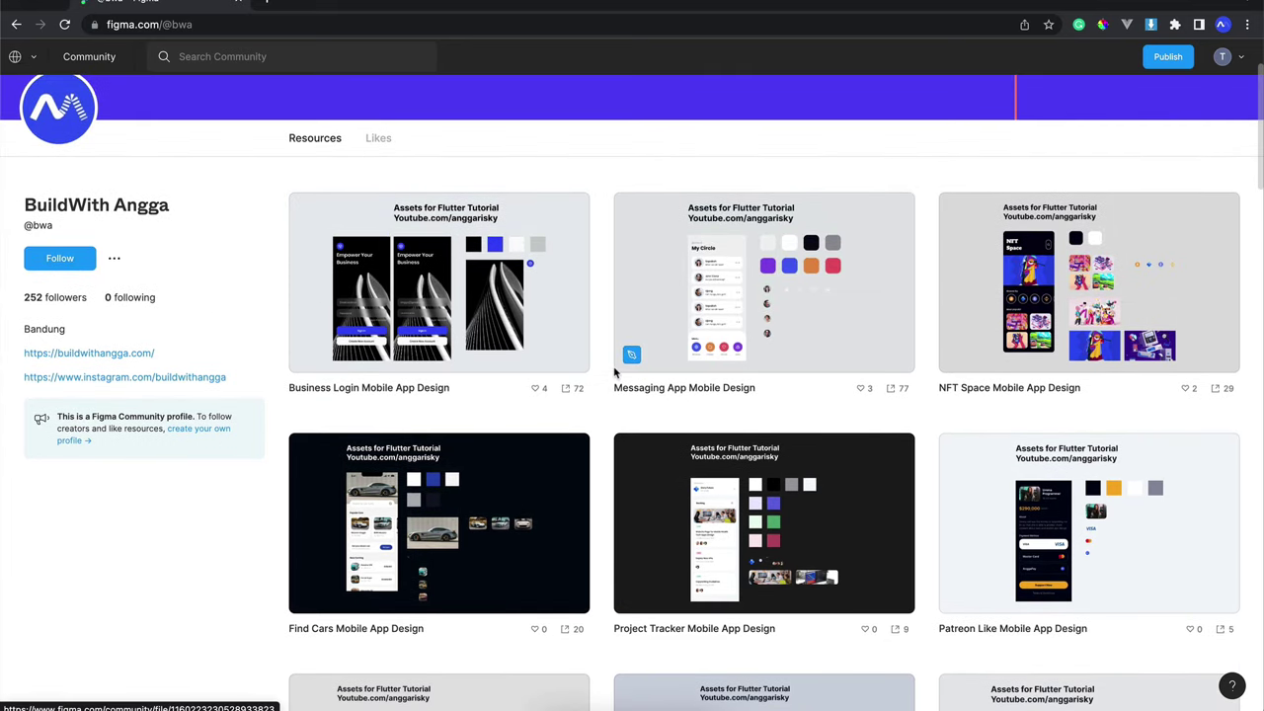
scroll(614, 372, "down", 5)
scroll(614, 372, "down", 1)
scroll(614, 372, "up", 5)
scroll(614, 372, "up", 3)
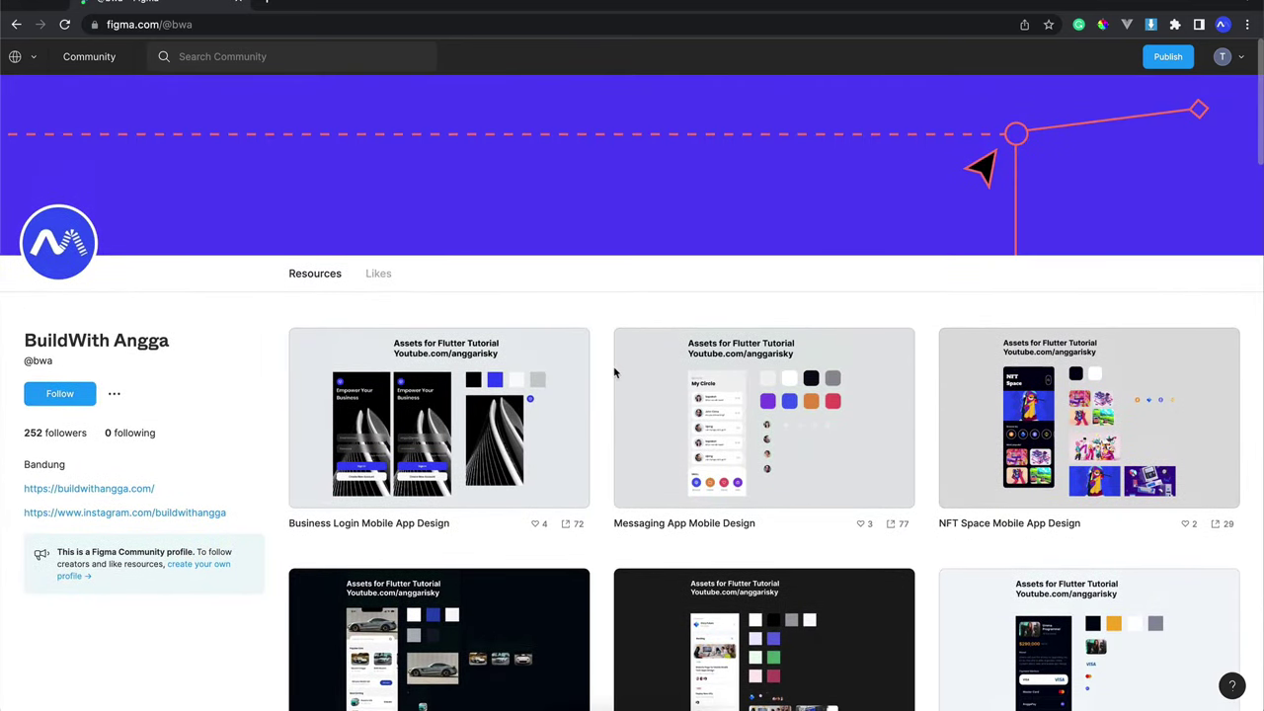
scroll(614, 372, "down", 1)
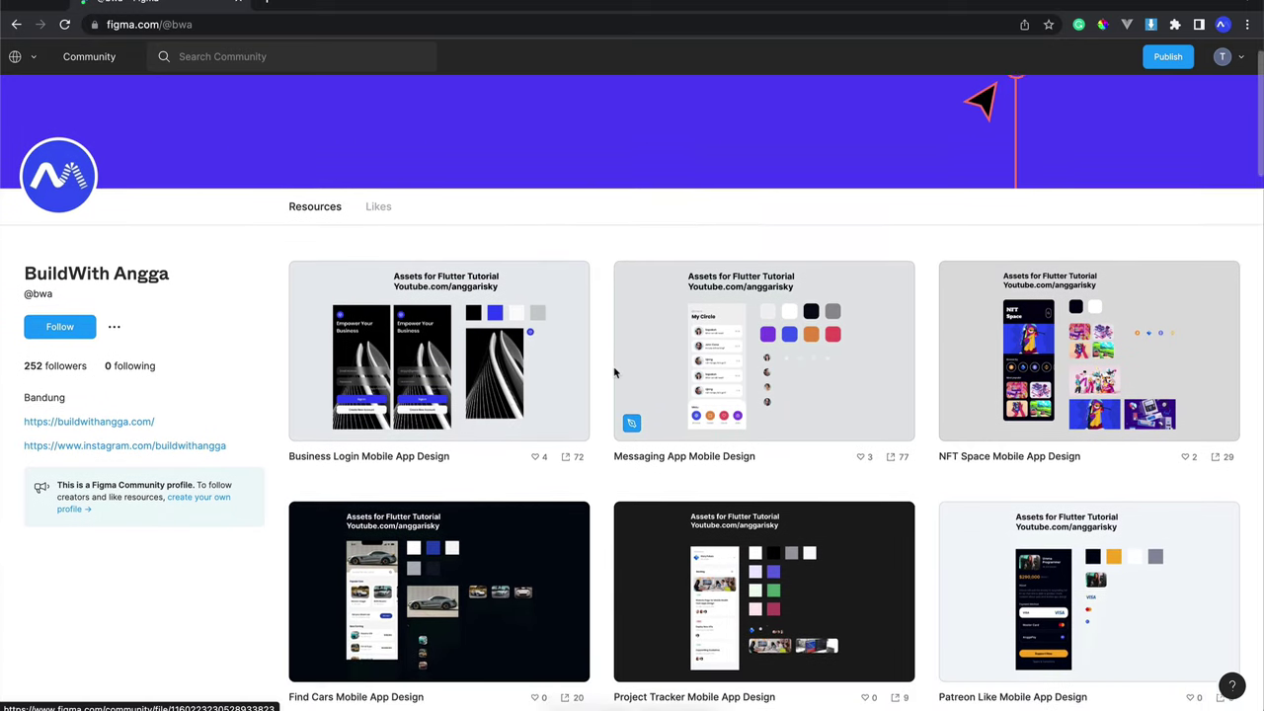
scroll(614, 372, "down", 1)
scroll(615, 372, "down", 1)
scroll(614, 372, "down", 1)
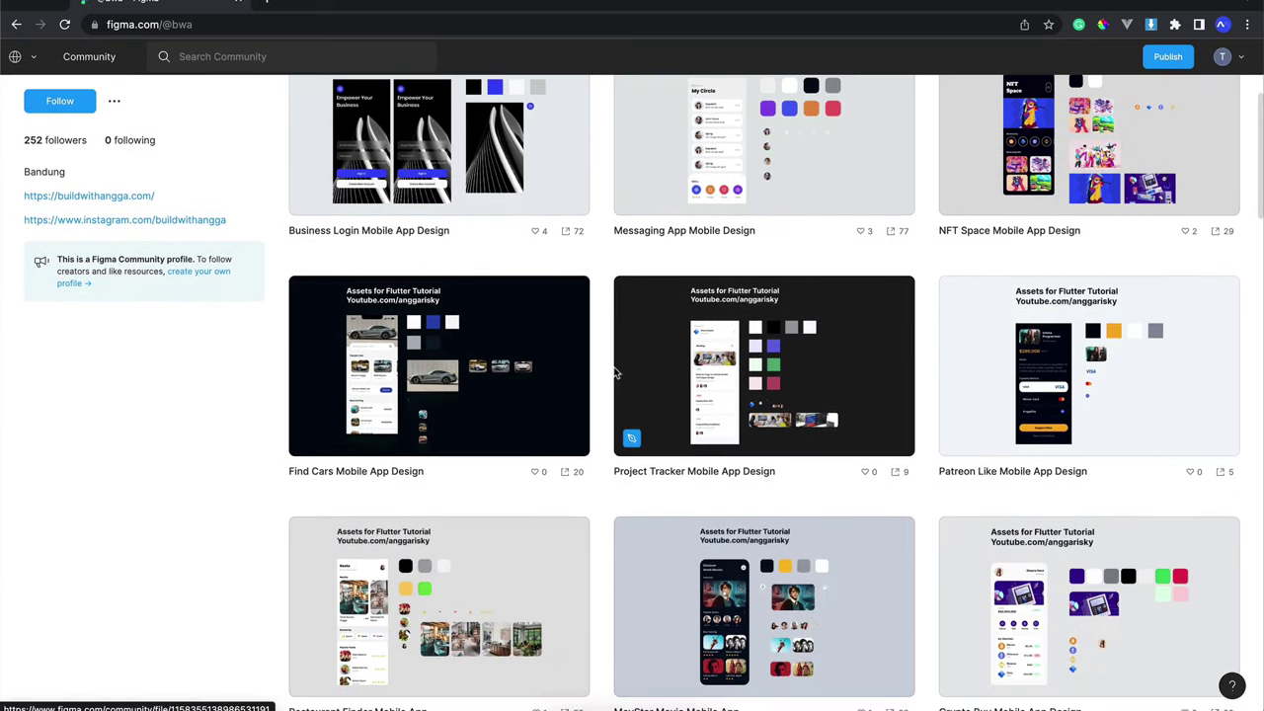
scroll(614, 373, "down", 2)
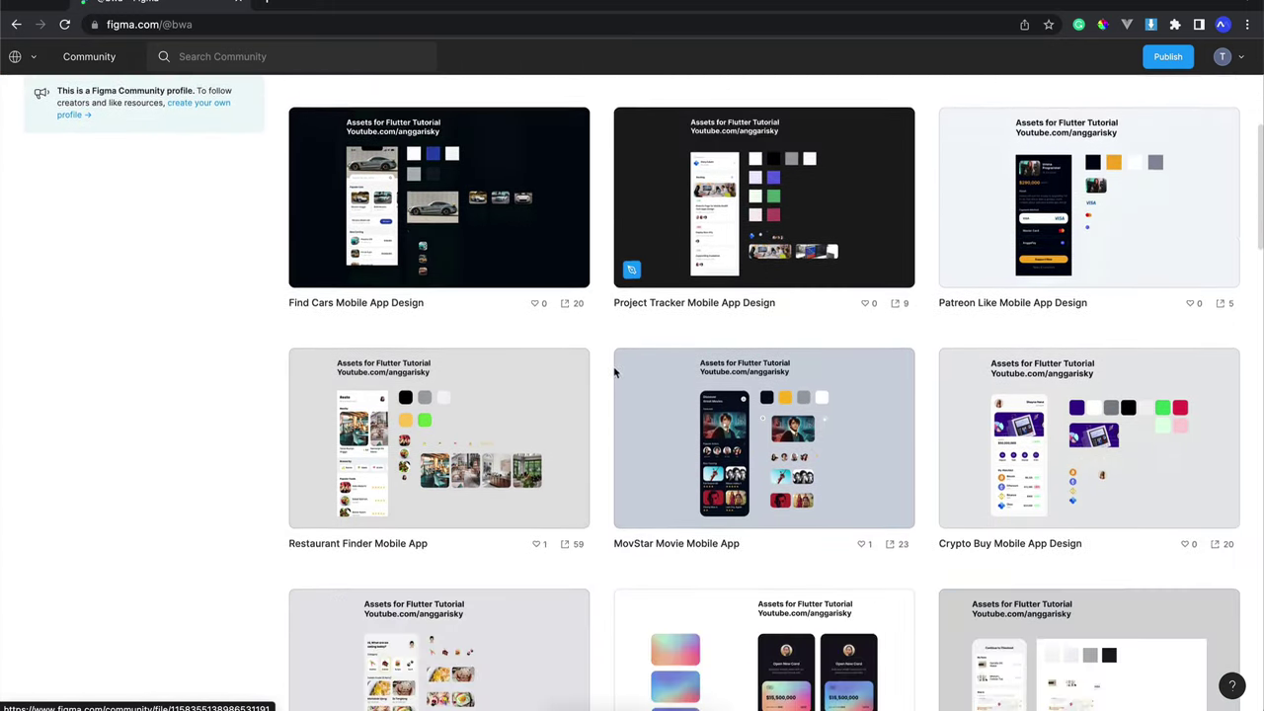
scroll(614, 372, "down", 1)
scroll(614, 372, "down", 2)
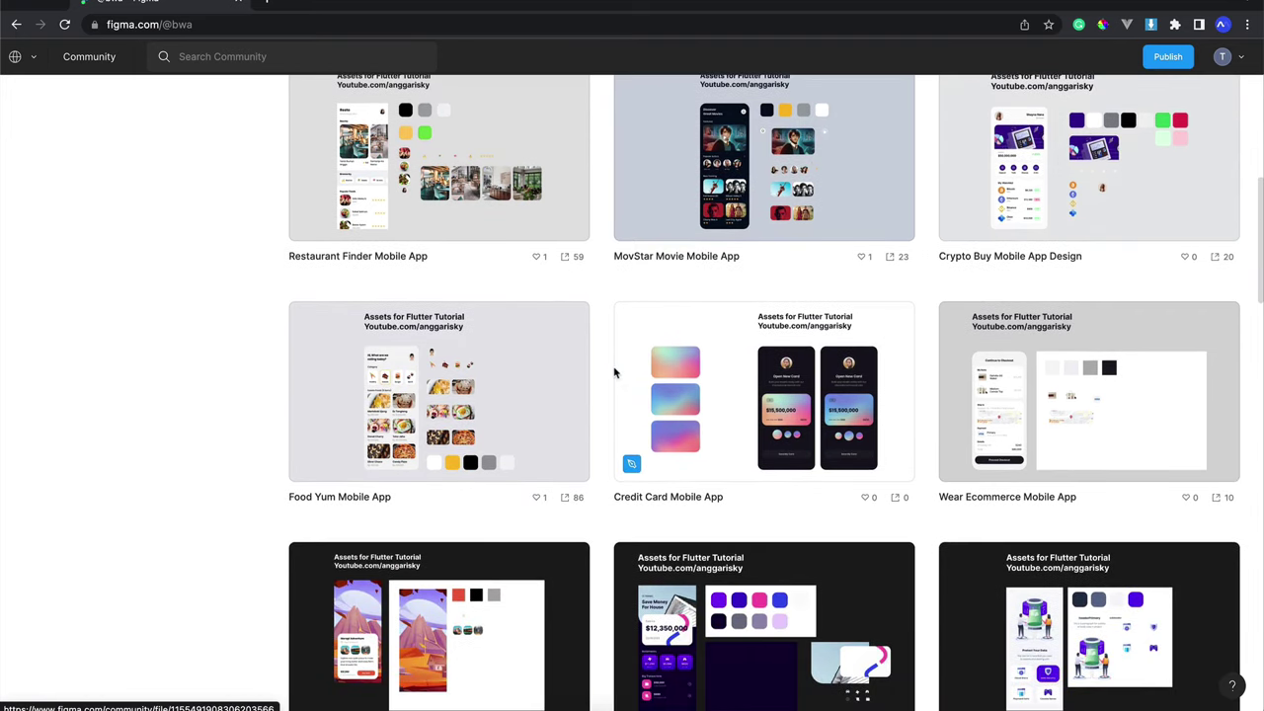
scroll(615, 372, "up", 3)
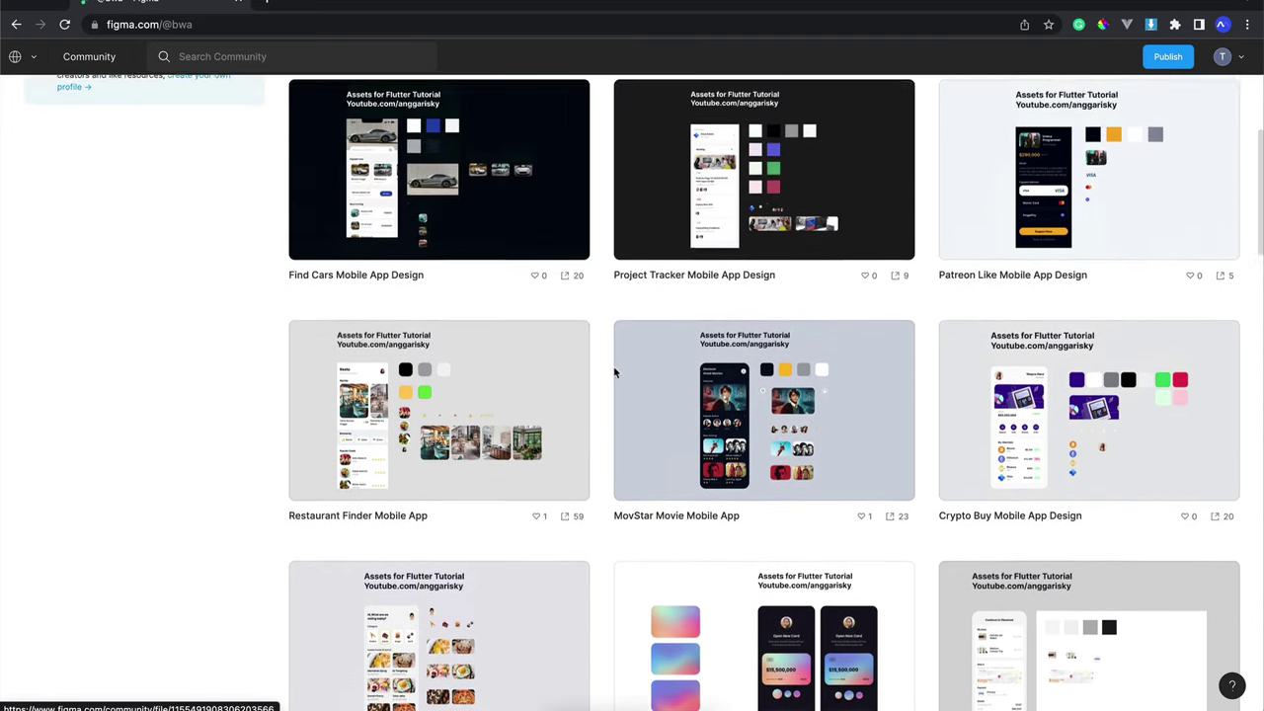
scroll(614, 372, "up", 1)
scroll(615, 372, "up", 3)
scroll(615, 373, "up", 1)
scroll(614, 372, "up", 1)
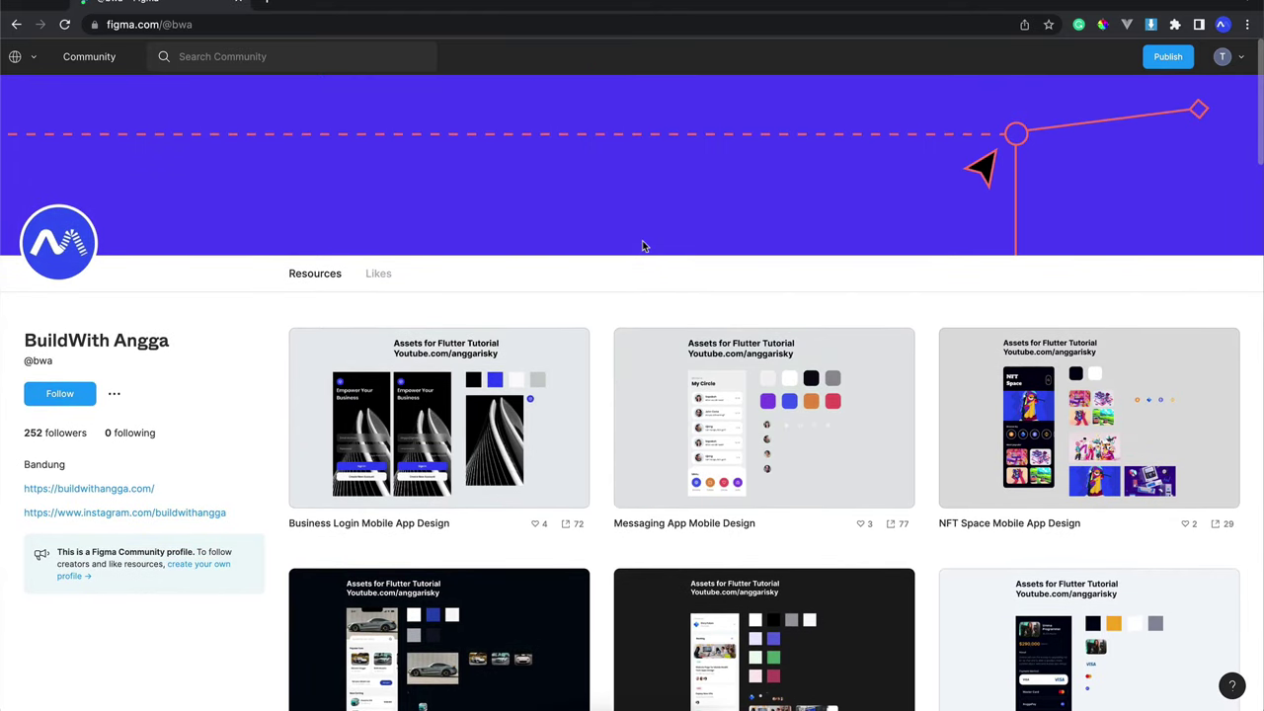
left_click(16, 26)
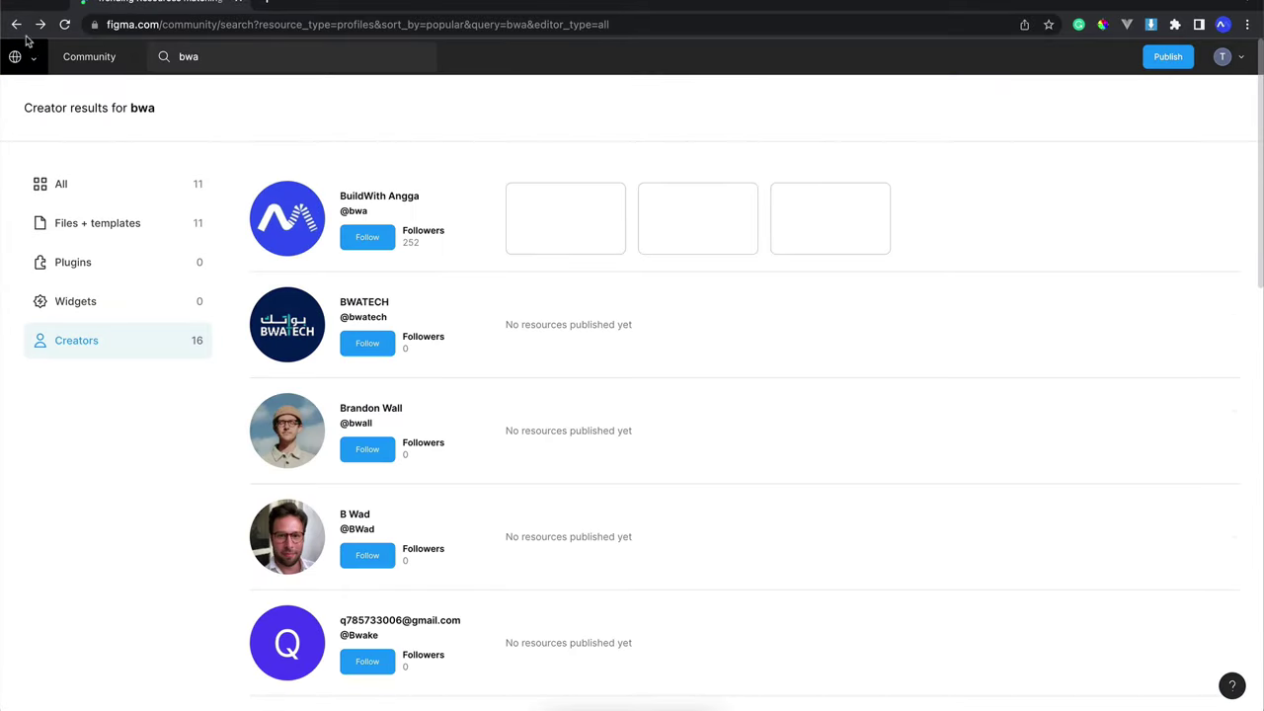
- Go back out of the Community and switch the workspace to Team BuildWith Angga
left_click(25, 35)
left_click(23, 33)
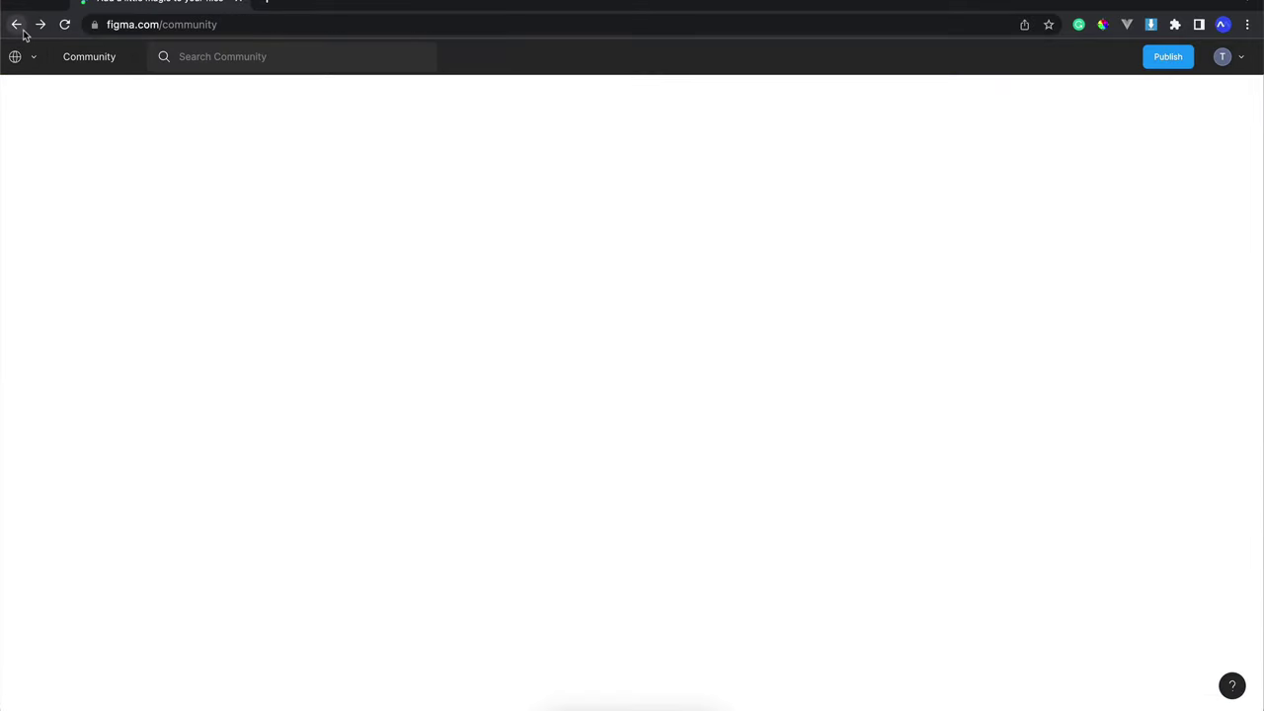
left_click(34, 59)
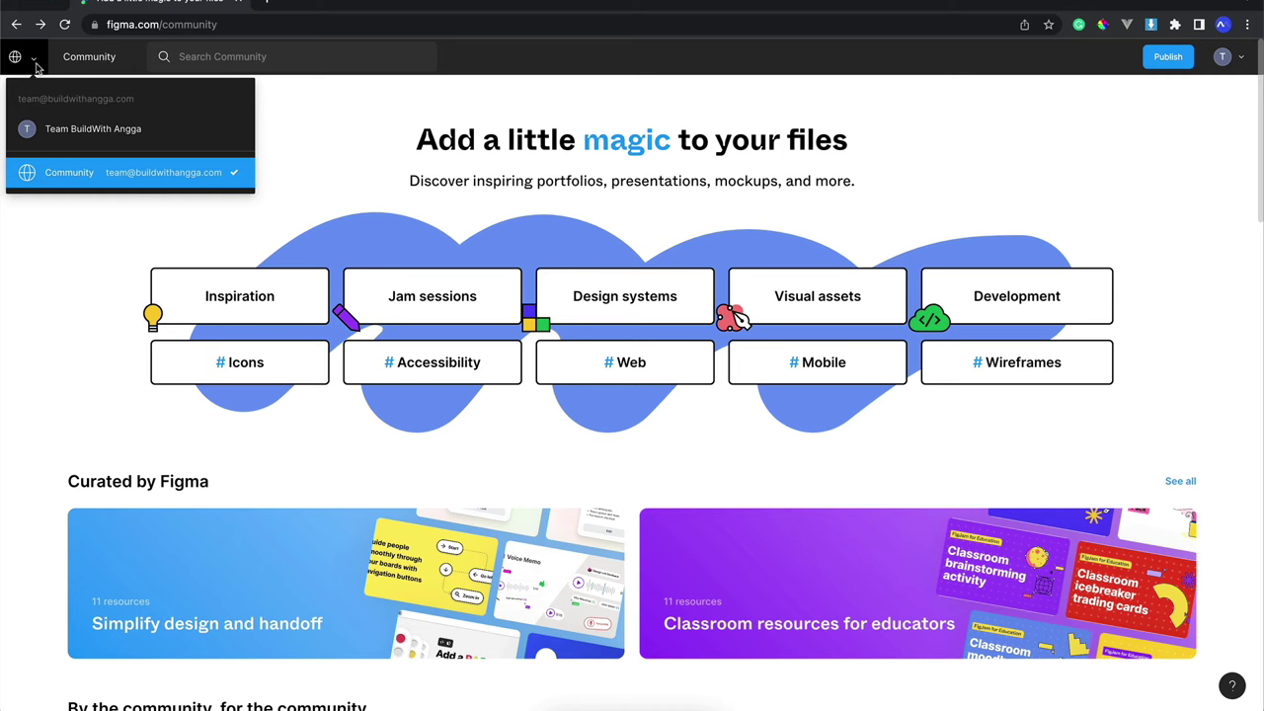
left_click(75, 136)
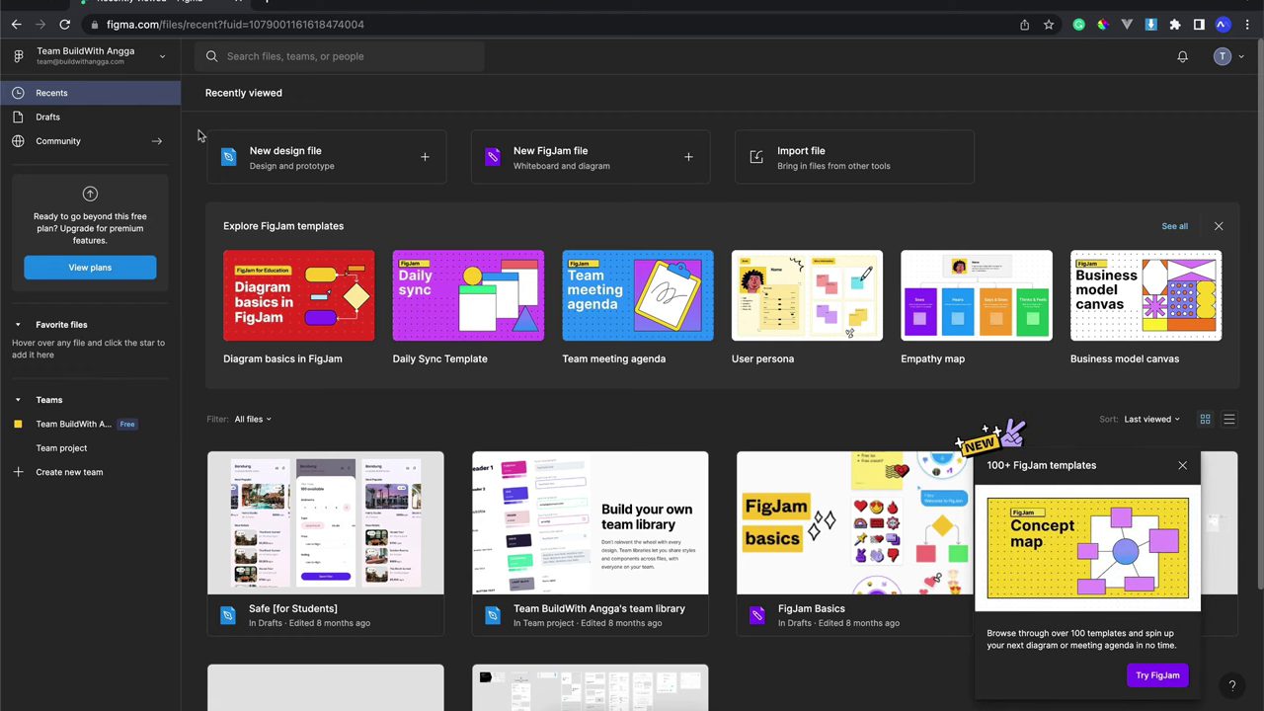
mouse_move(637, 295)
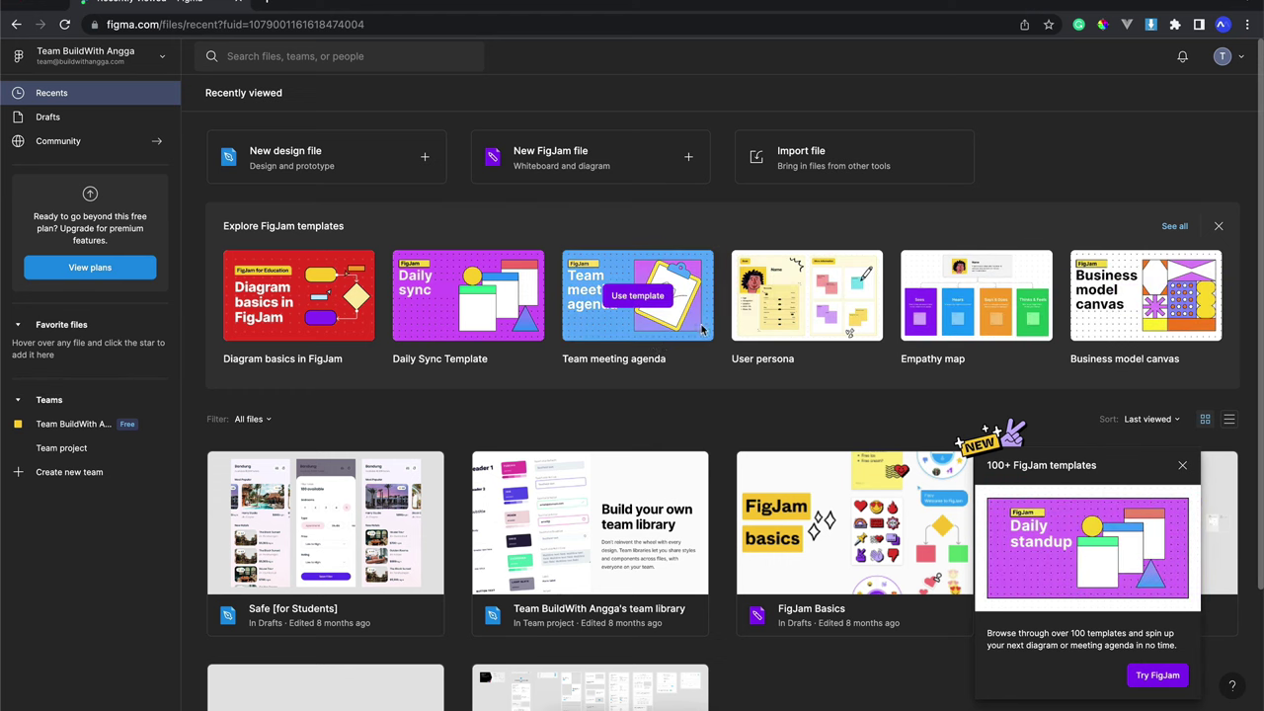
- Use the User persona template from Explore FigJam templates to create a new board
left_click(806, 295)
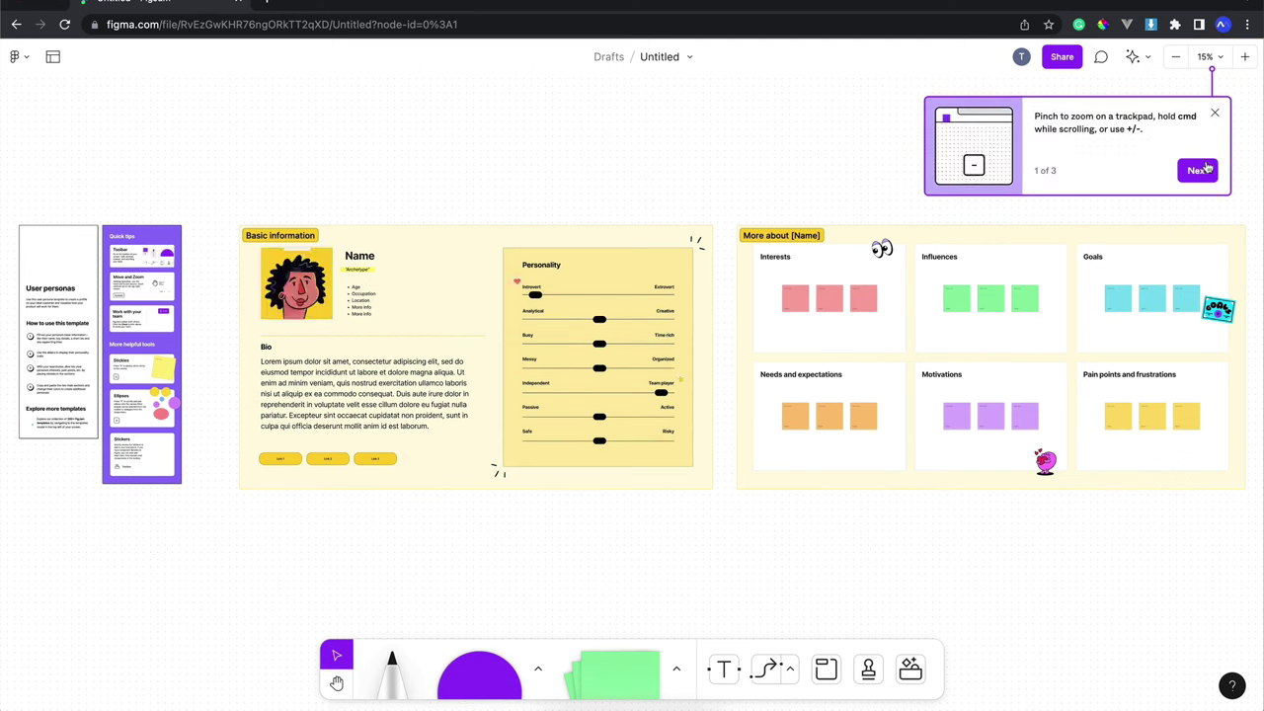
- Dismiss the zoom tip and pan the board to the persona's Name heading
left_click(1215, 115)
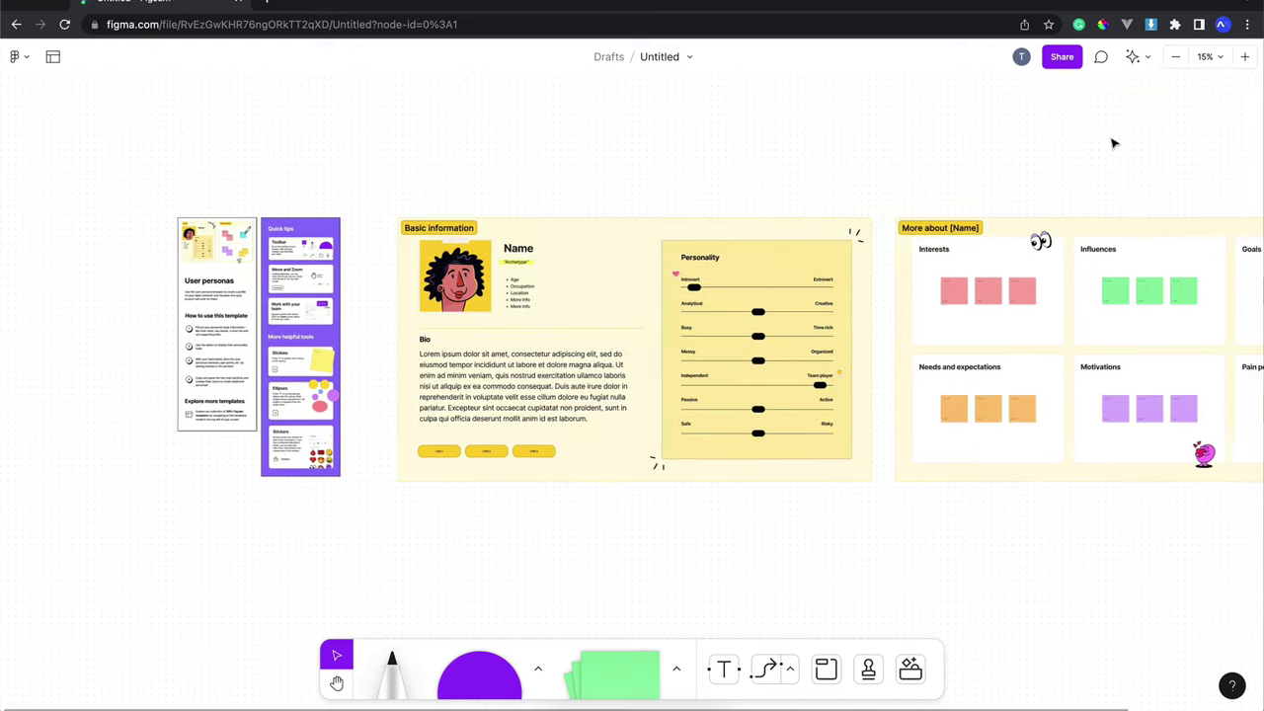
scroll(776, 206, "up", 2)
scroll(776, 206, "up", 3)
scroll(776, 207, "up", 2)
scroll(776, 208, "right", 2)
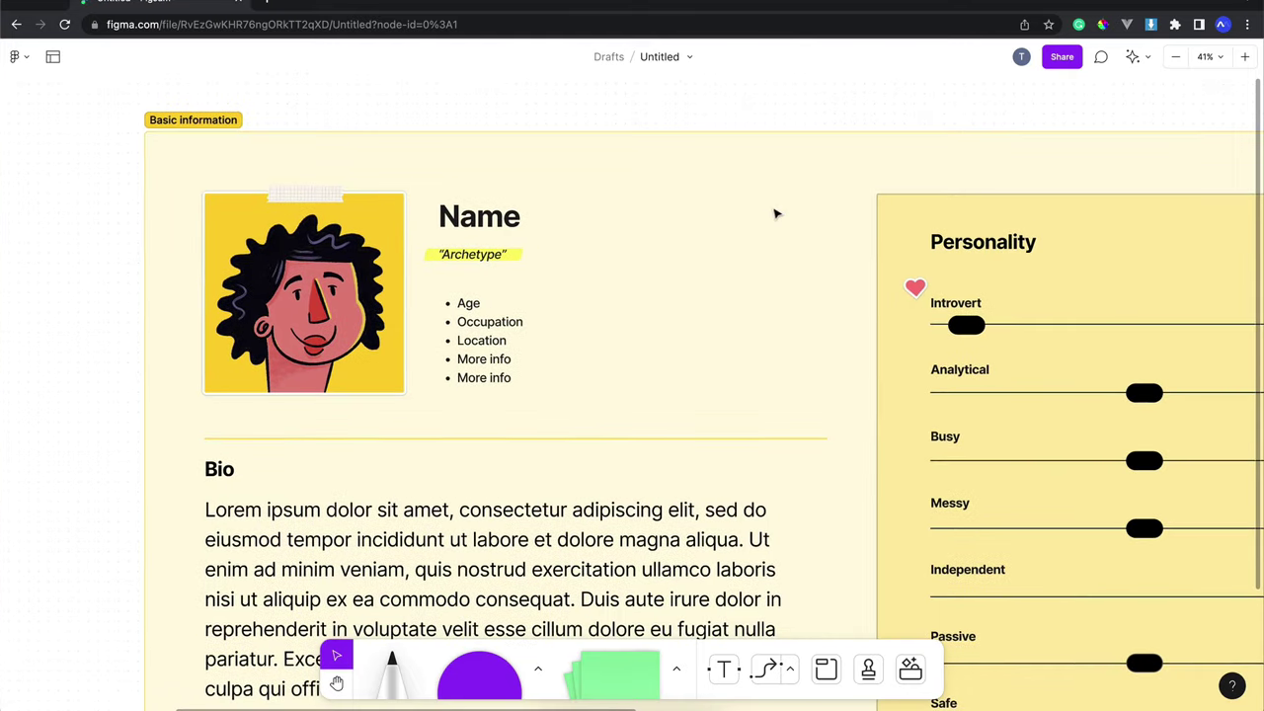
scroll(501, 219, "down", 2)
- Change the persona's Name heading to 'Syariffudin'
double_click(475, 202)
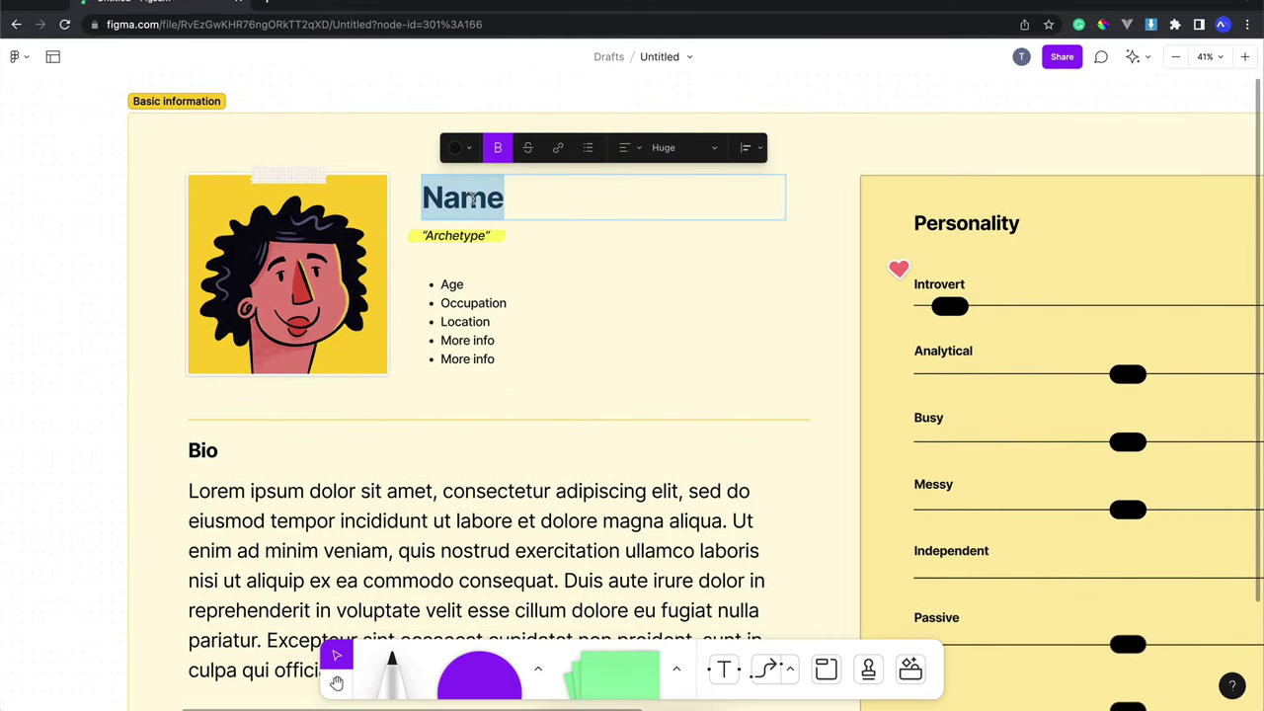
type("Syarifupun")
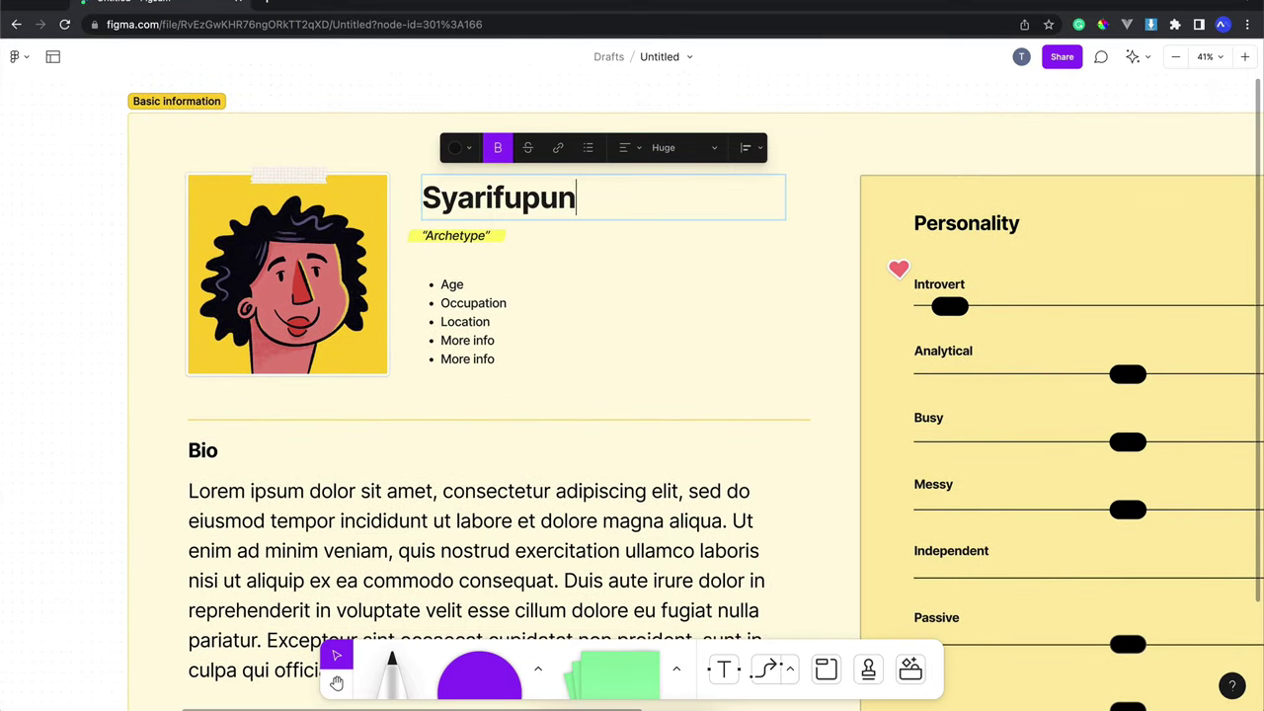
key("BackSpace")
key("BackSpace")
key("BackSpace")
key("BackSpace")
type("fudi")
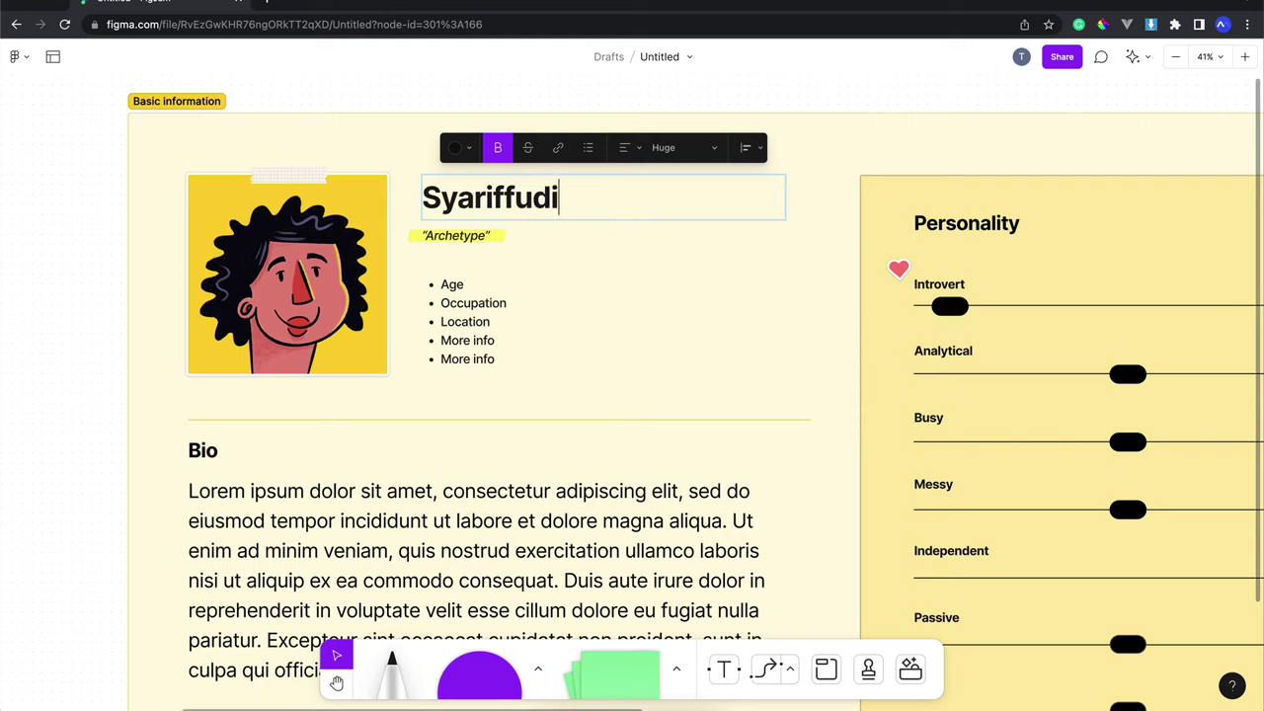
type("n")
key("Escape")
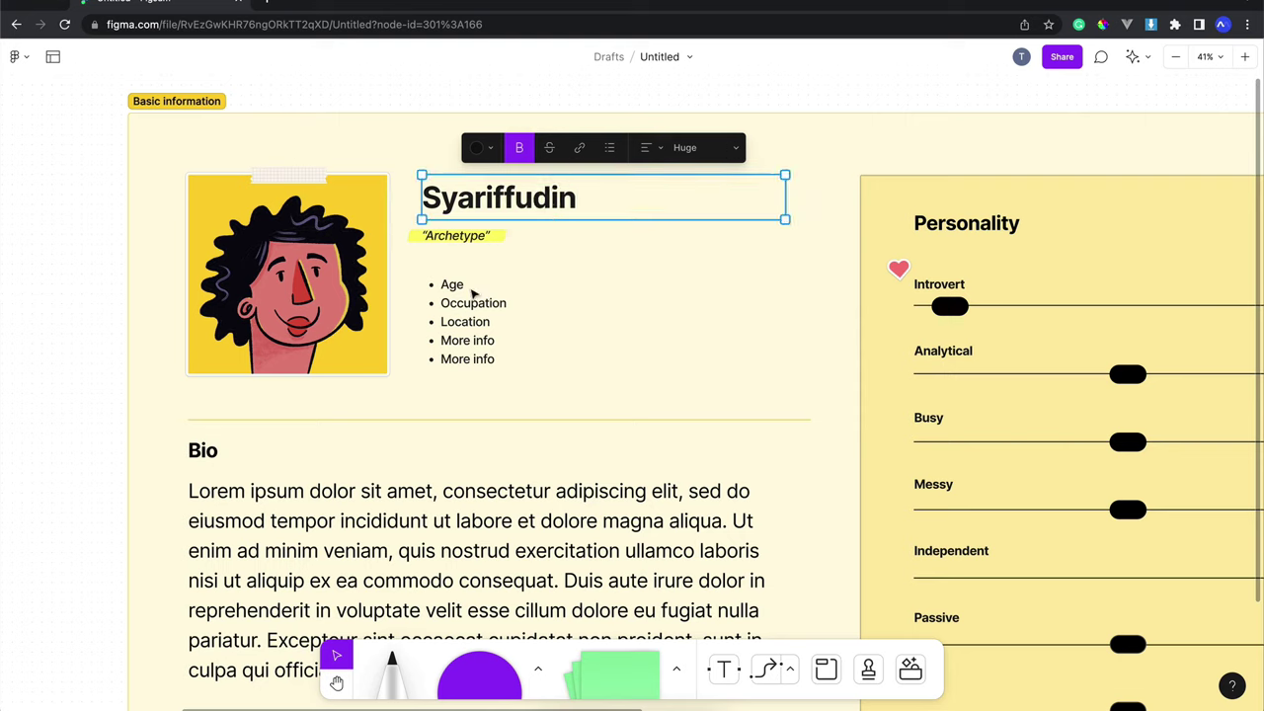
left_click(462, 292)
scroll(476, 309, "down", 1)
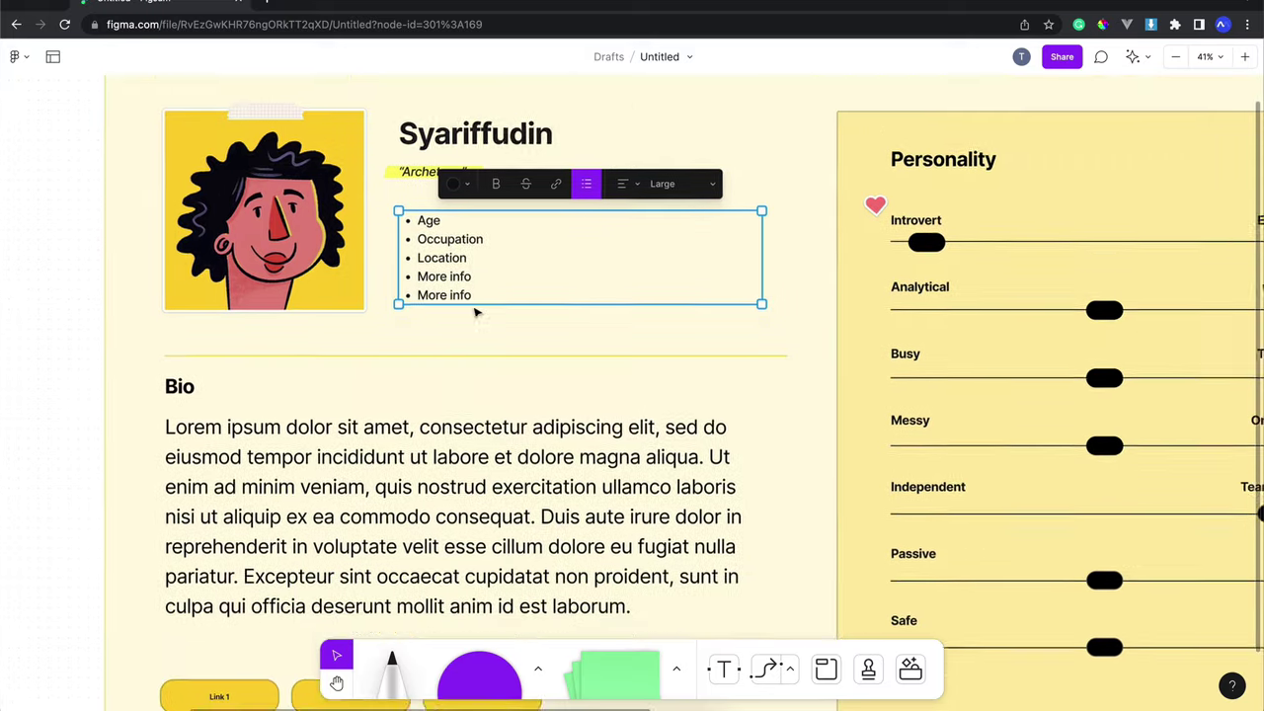
scroll(476, 309, "down", 3)
scroll(422, 397, "up", 1)
left_click(423, 399)
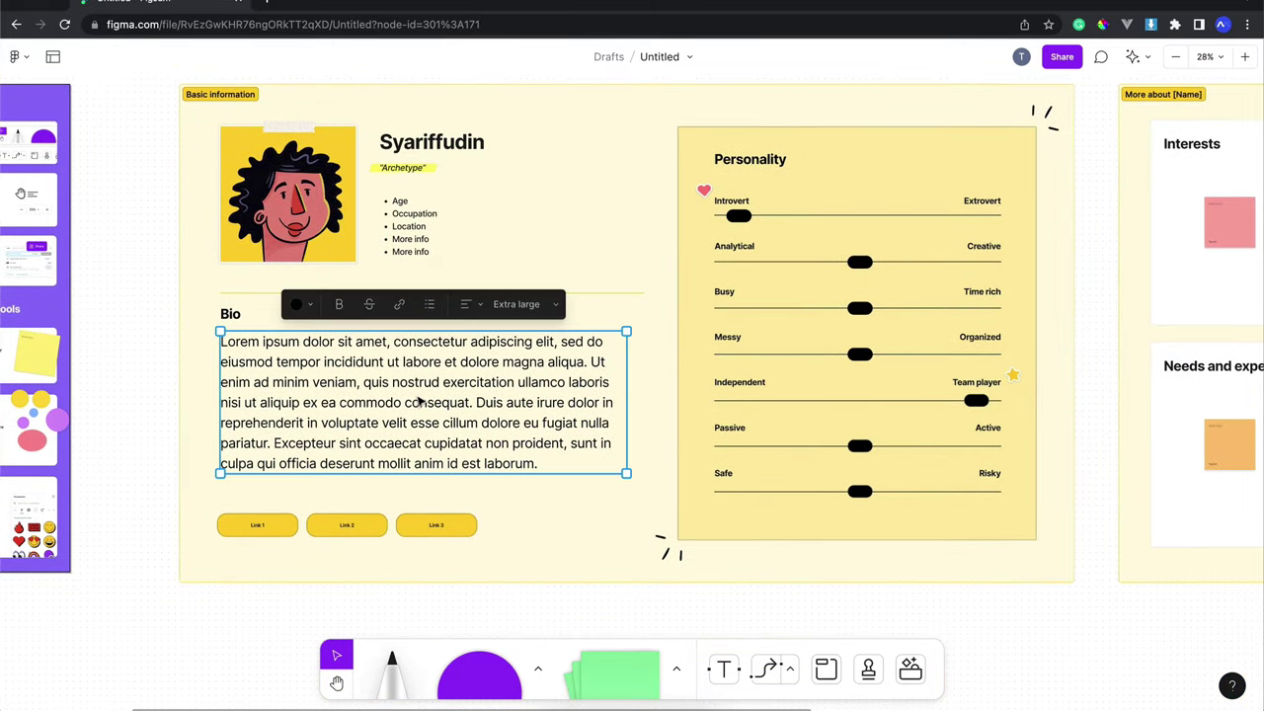
scroll(421, 400, "right", 5)
scroll(618, 260, "right", 1)
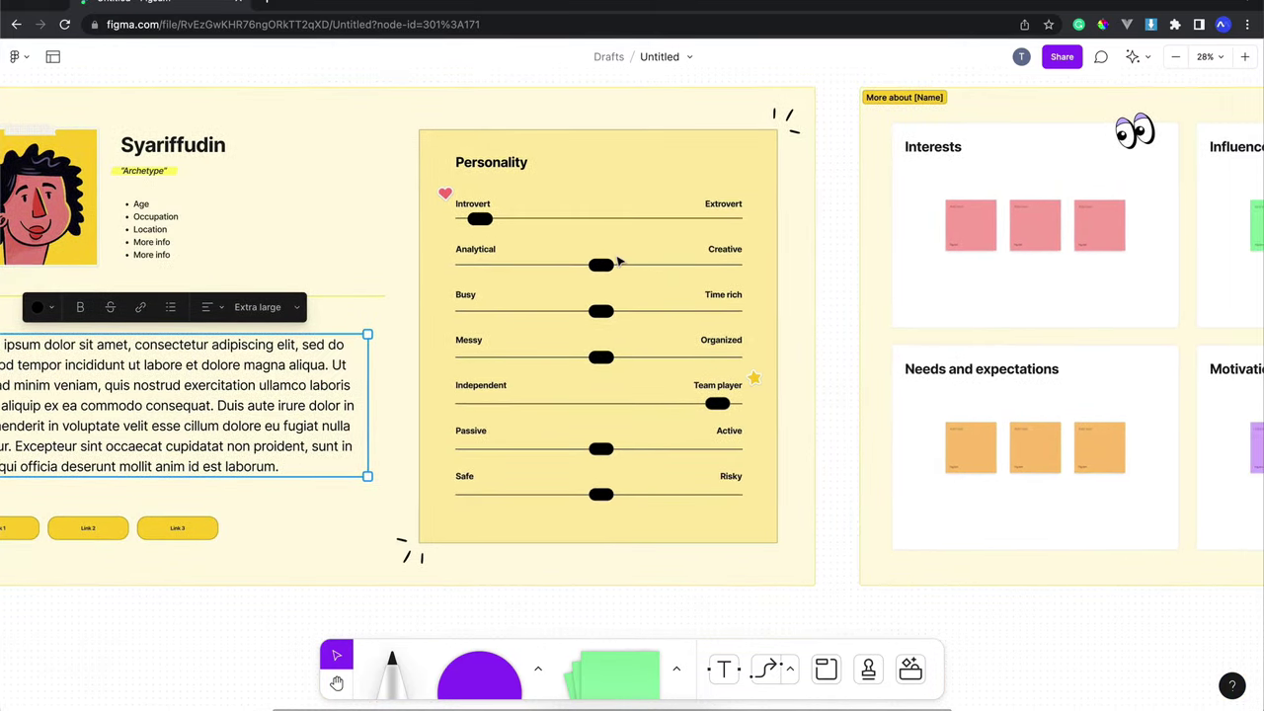
scroll(618, 261, "up", 5)
scroll(618, 261, "down", 3)
scroll(620, 261, "down", 3)
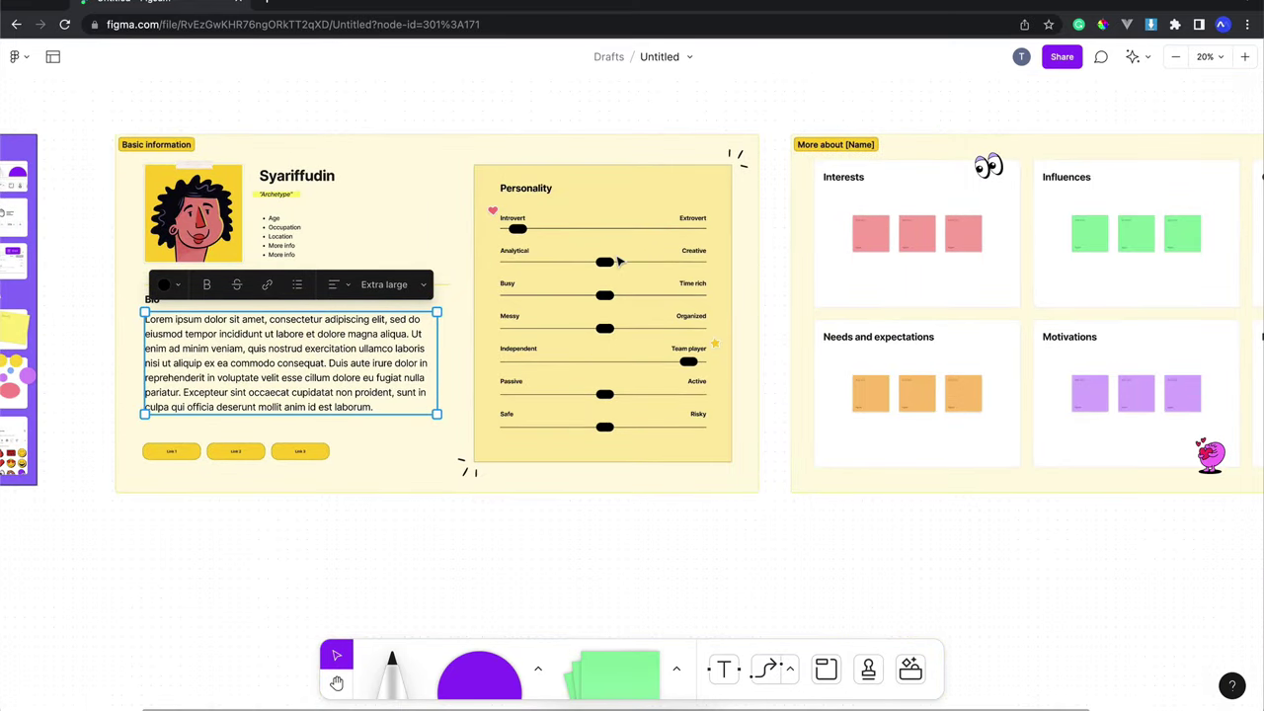
scroll(618, 261, "right", 3)
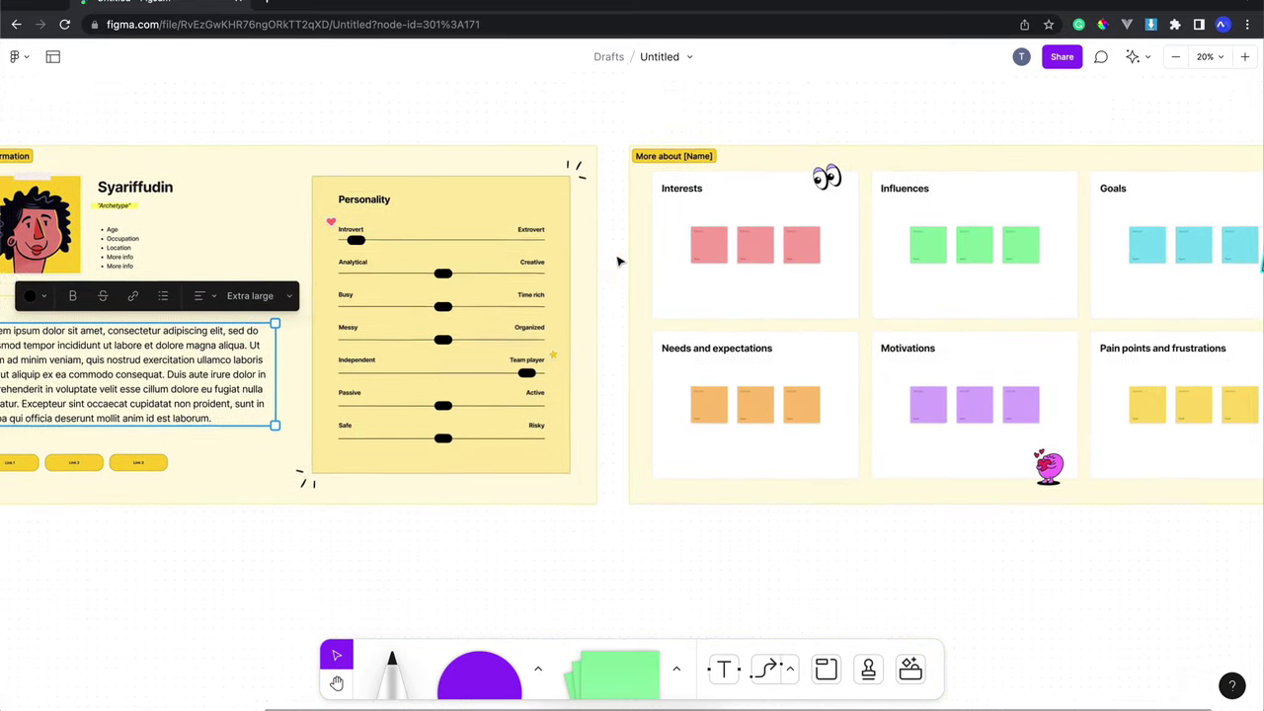
scroll(619, 261, "right", 2)
scroll(618, 261, "right", 2)
scroll(618, 260, "right", 1)
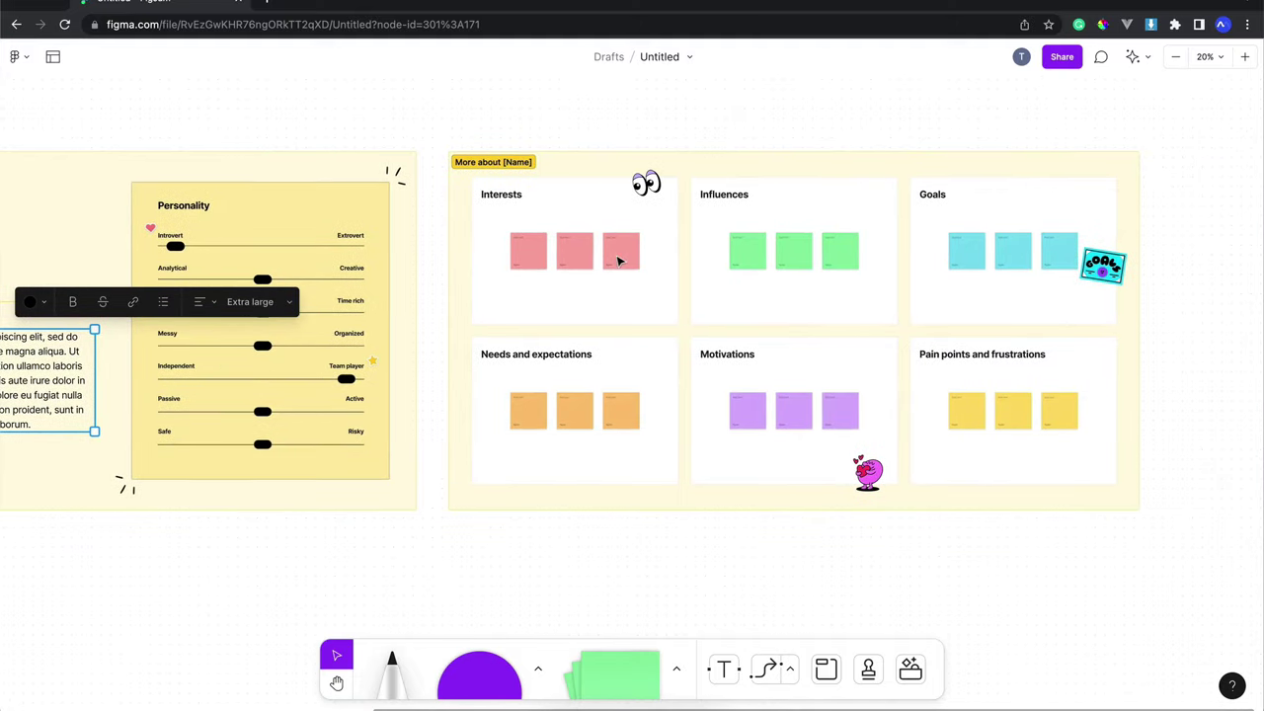
scroll(618, 261, "down", 3)
scroll(619, 261, "left", 8)
scroll(619, 261, "left", 1)
scroll(618, 261, "left", 3)
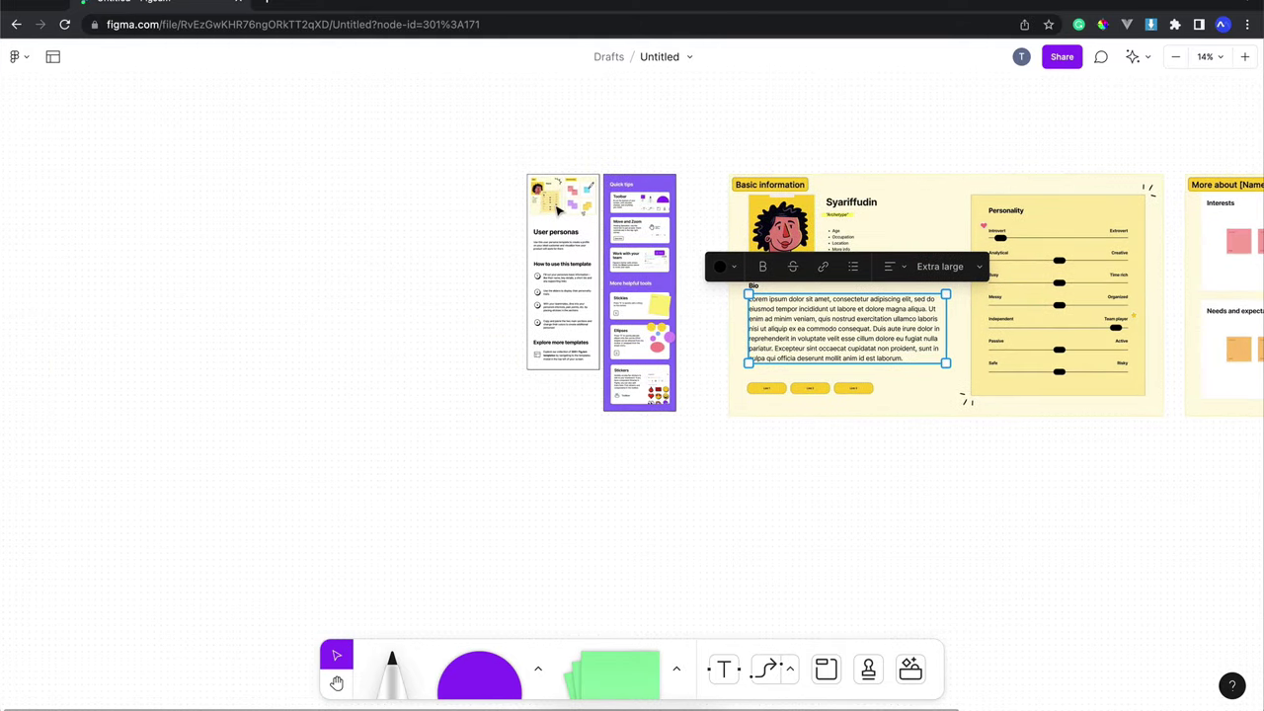
scroll(618, 260, "up", 2)
scroll(618, 261, "up", 3)
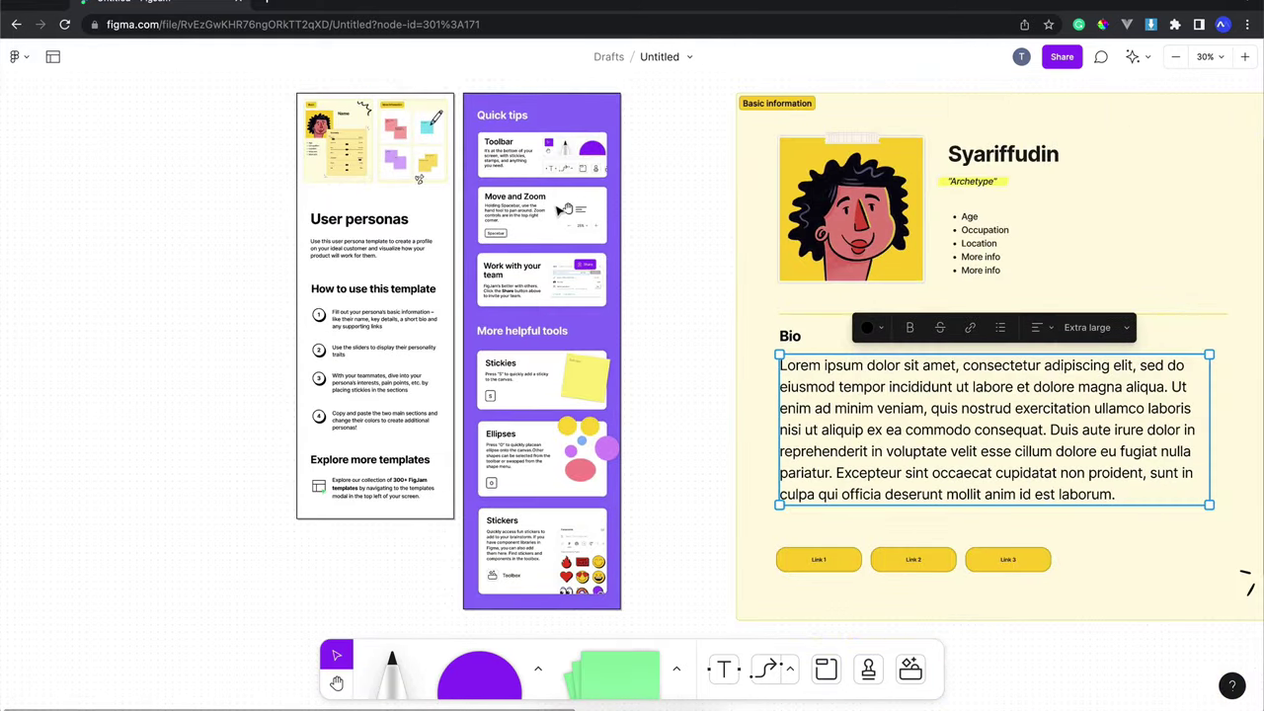
scroll(680, 141, "right", 5)
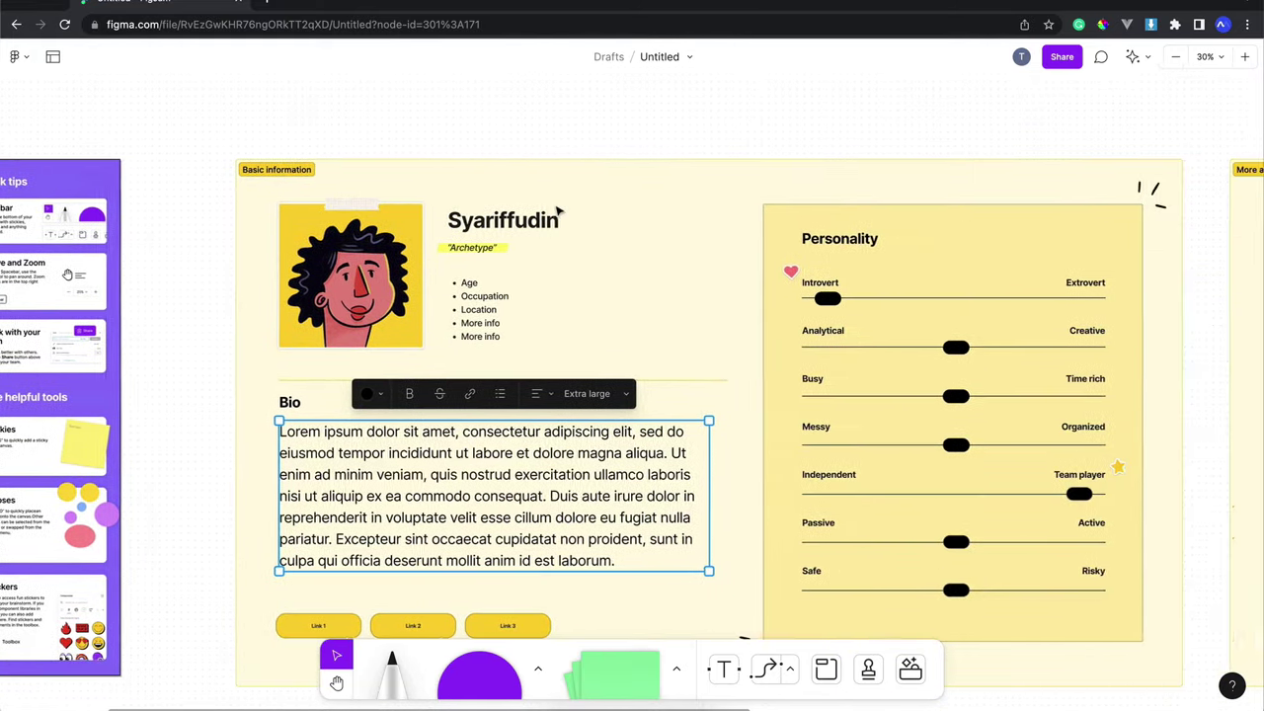
left_click(679, 141)
scroll(683, 136, "right", 5)
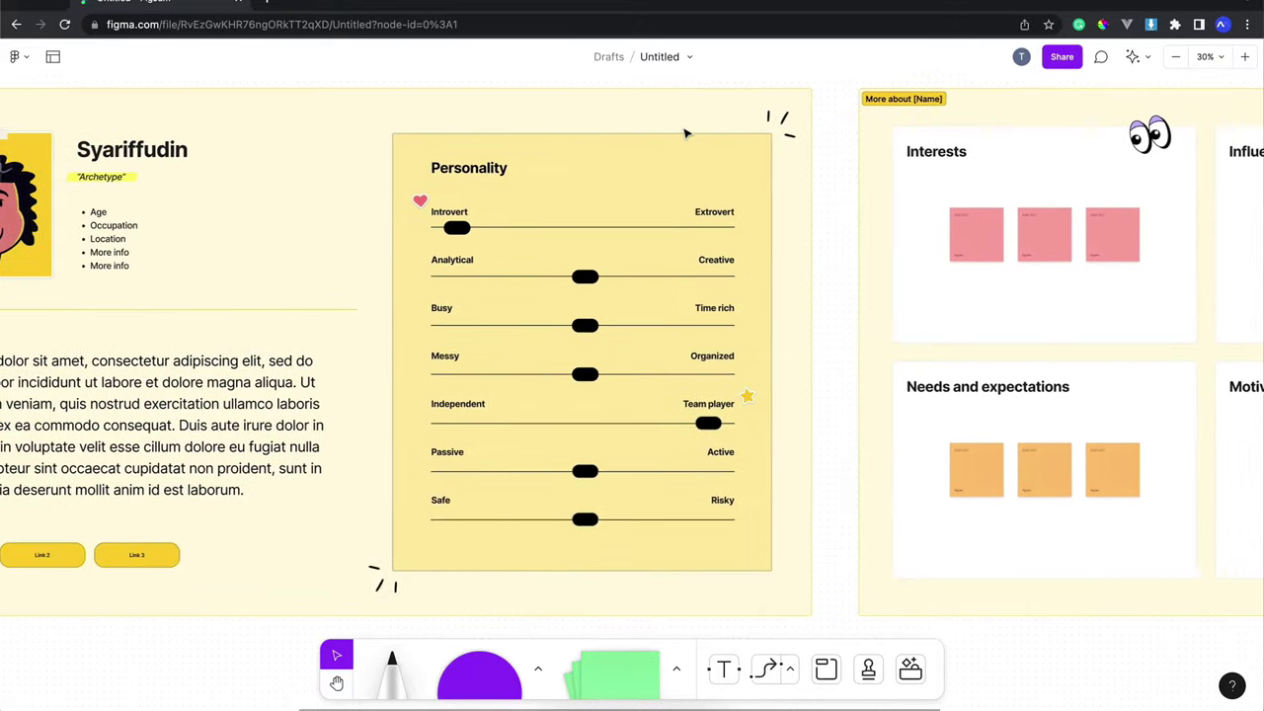
scroll(686, 134, "right", 2)
scroll(685, 133, "right", 2)
scroll(686, 134, "right", 2)
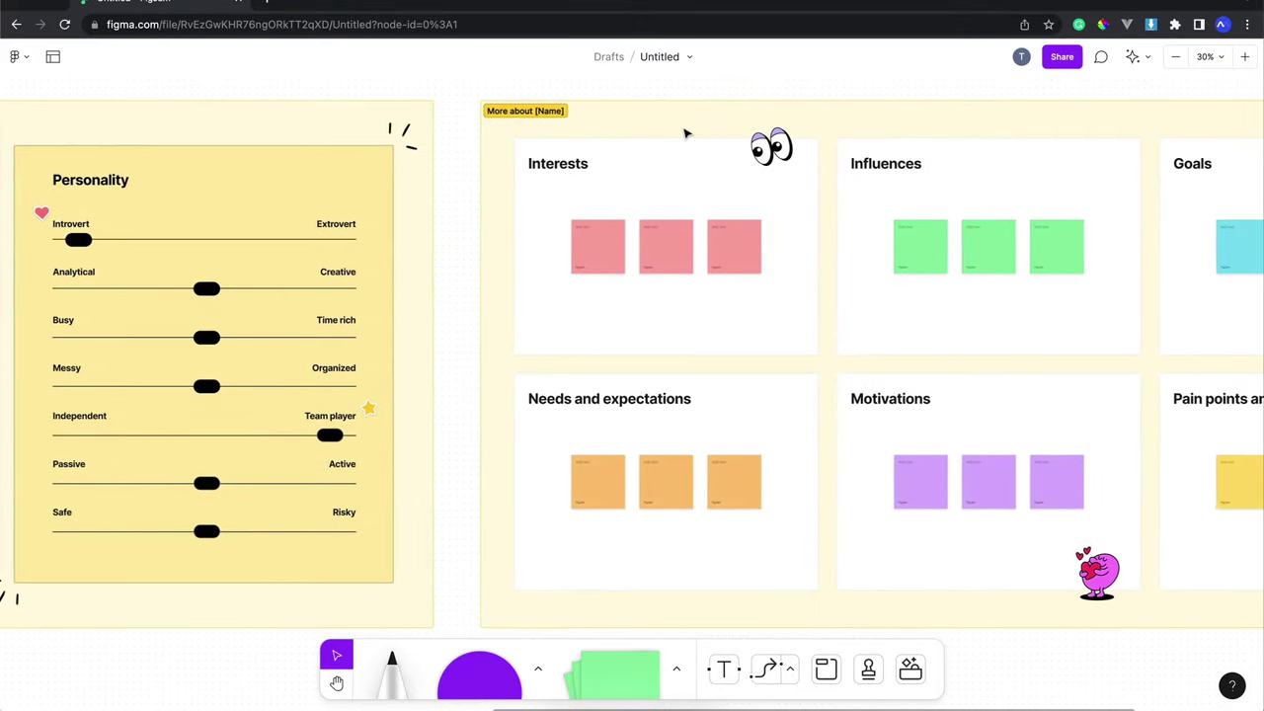
scroll(685, 133, "down", 3)
scroll(686, 134, "up", 1)
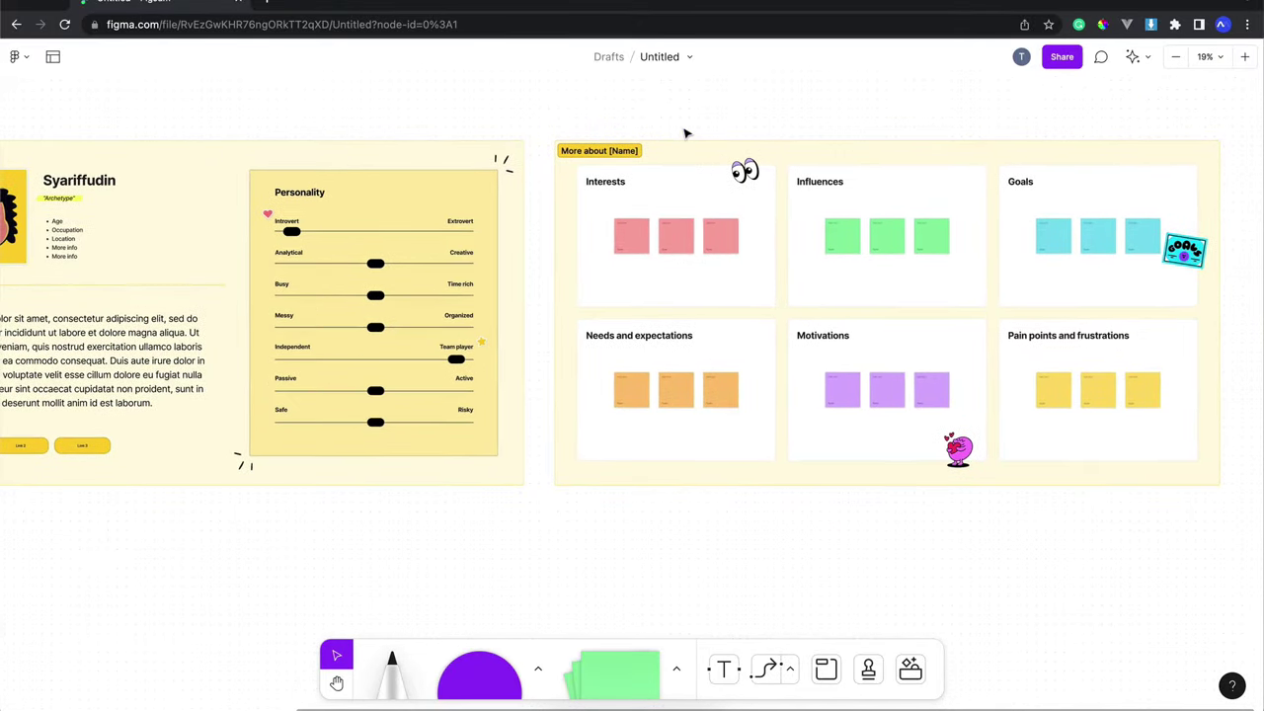
scroll(685, 134, "up", 2)
scroll(685, 129, "left", 2)
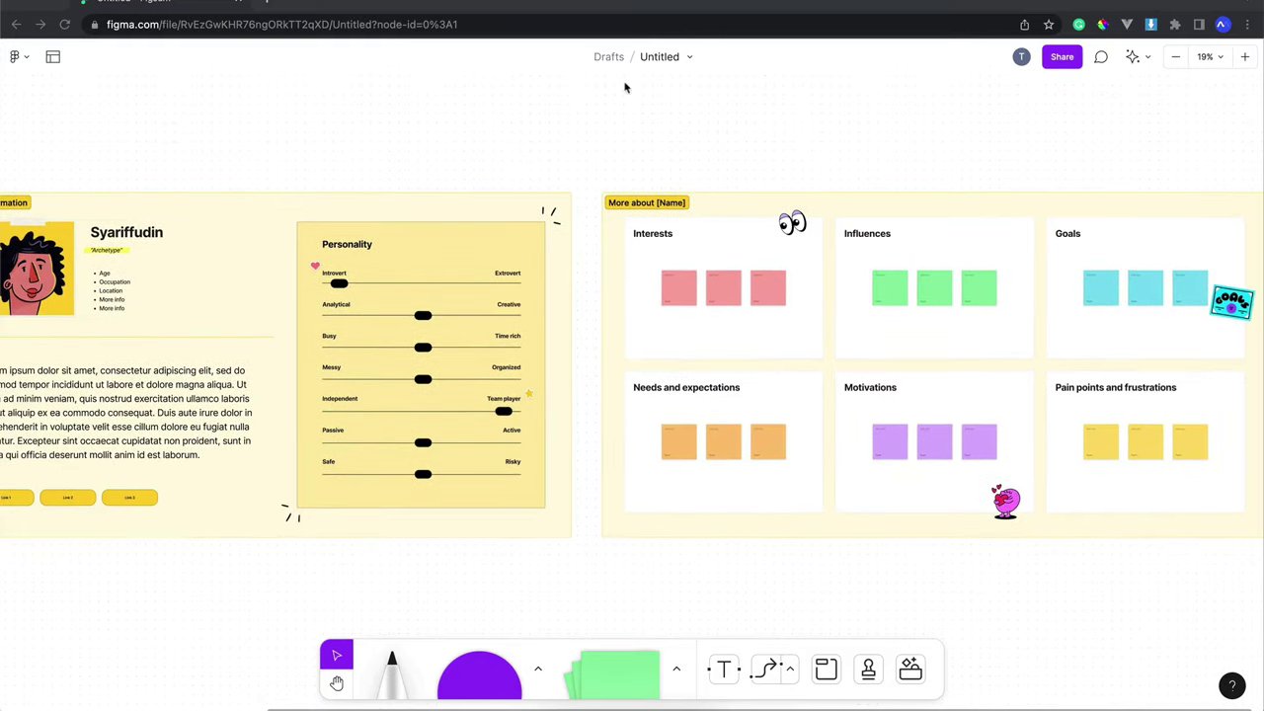
scroll(606, 135, "down", 1)
scroll(606, 135, "left", 2)
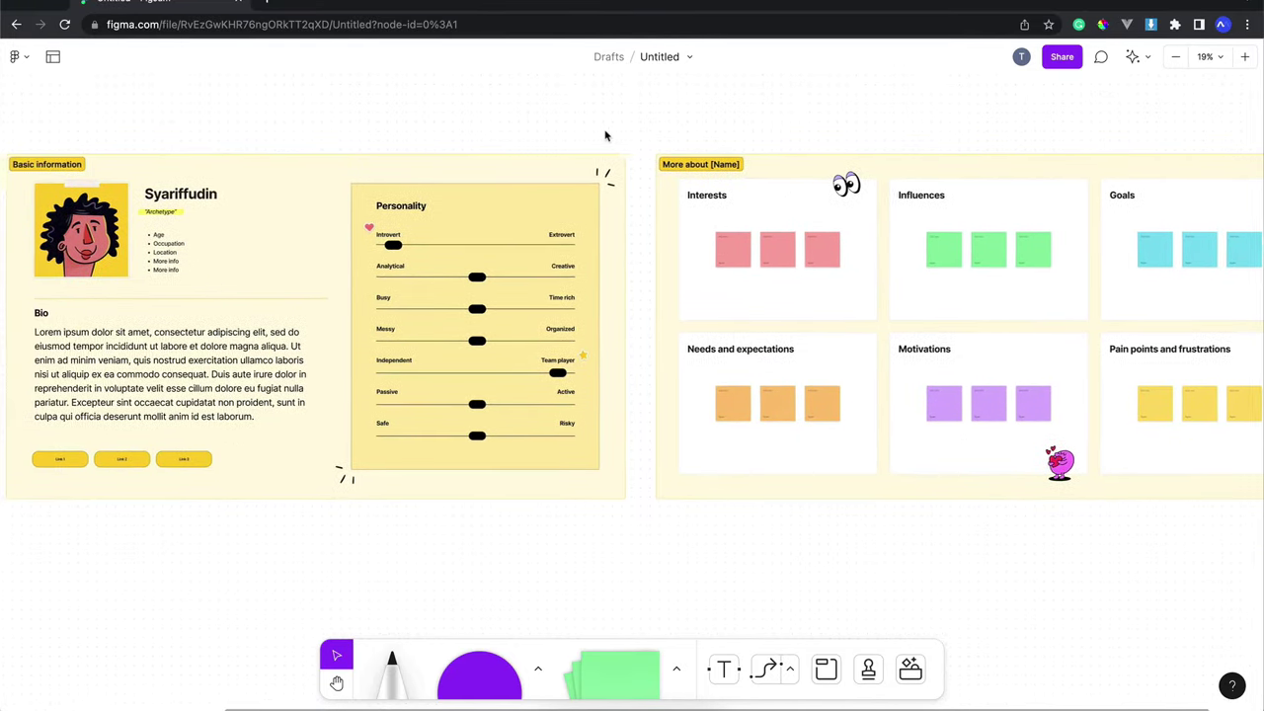
scroll(607, 135, "left", 6)
scroll(606, 135, "left", 5)
scroll(606, 135, "left", 1)
scroll(607, 135, "left", 3)
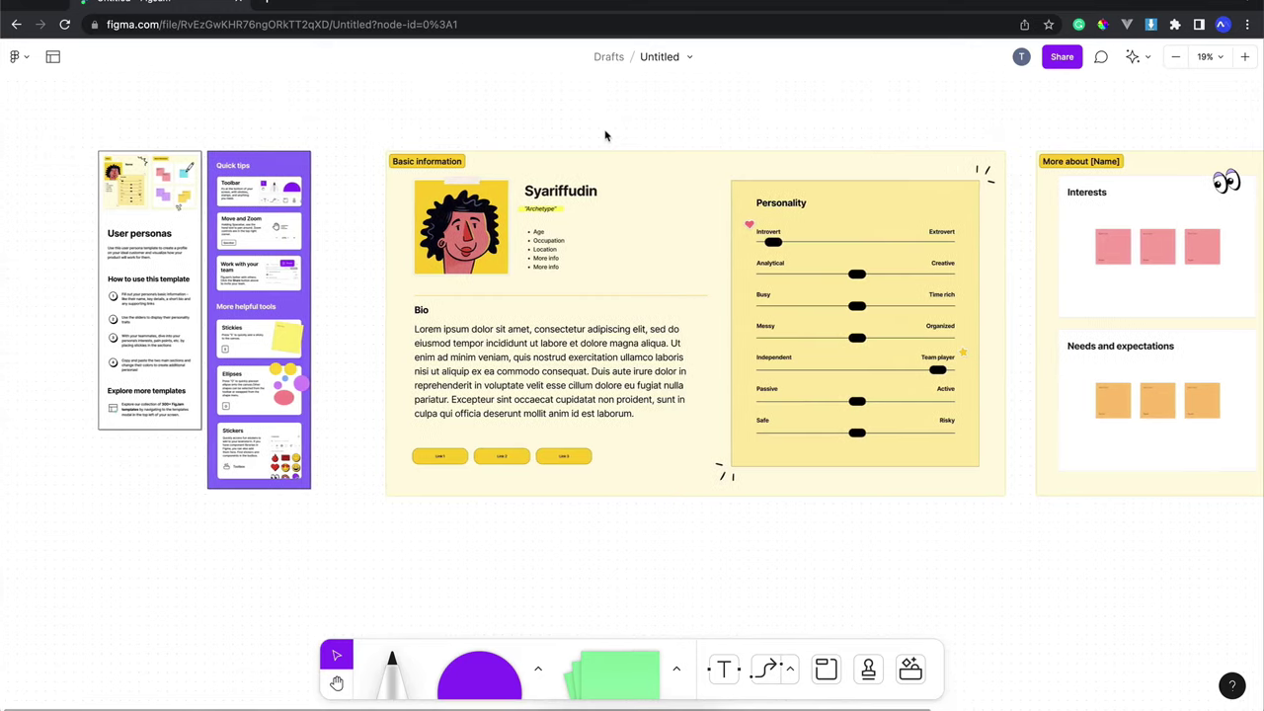
scroll(606, 135, "left", 3)
scroll(606, 135, "left", 1)
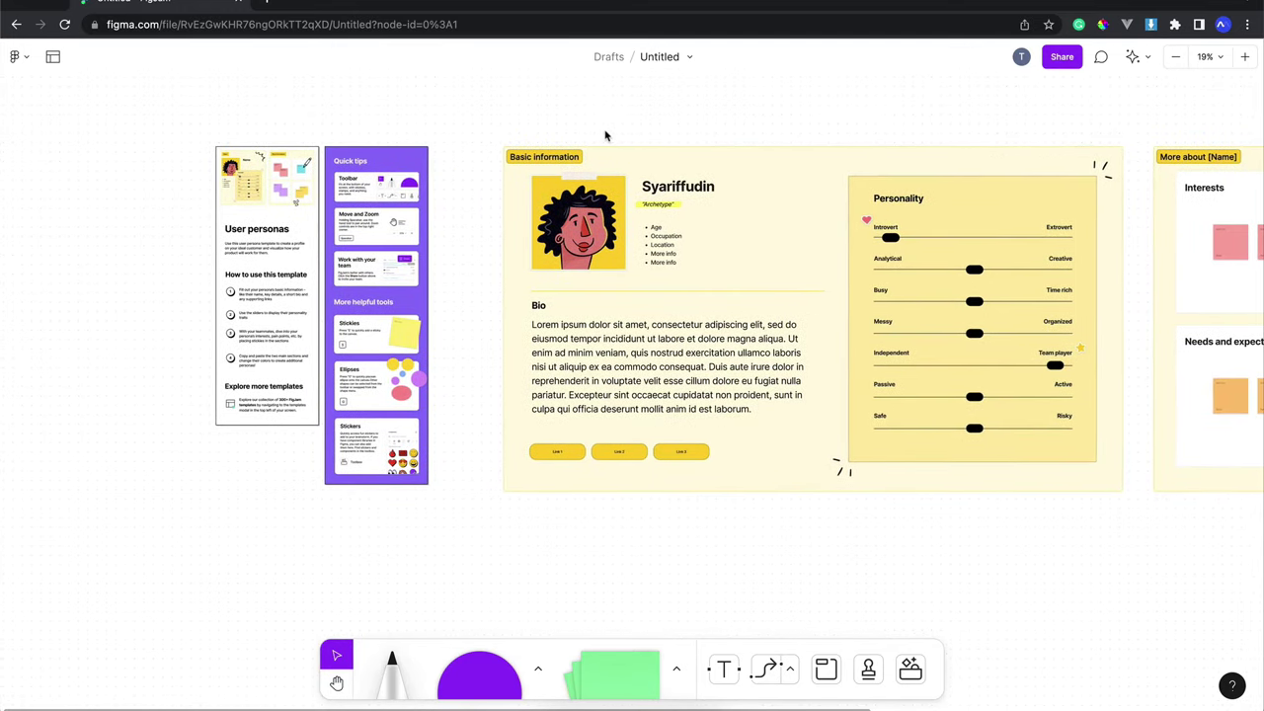
scroll(606, 136, "right", 2)
scroll(606, 136, "right", 1)
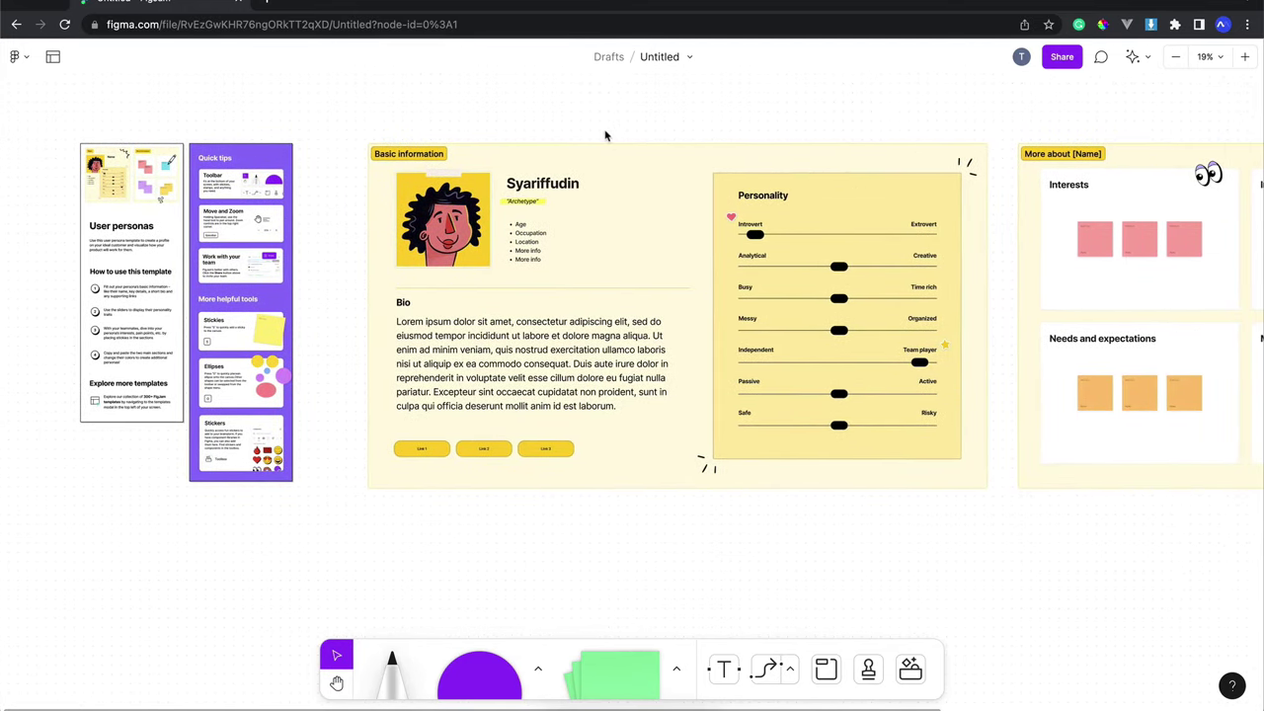
scroll(606, 136, "right", 7)
scroll(605, 133, "right", 3)
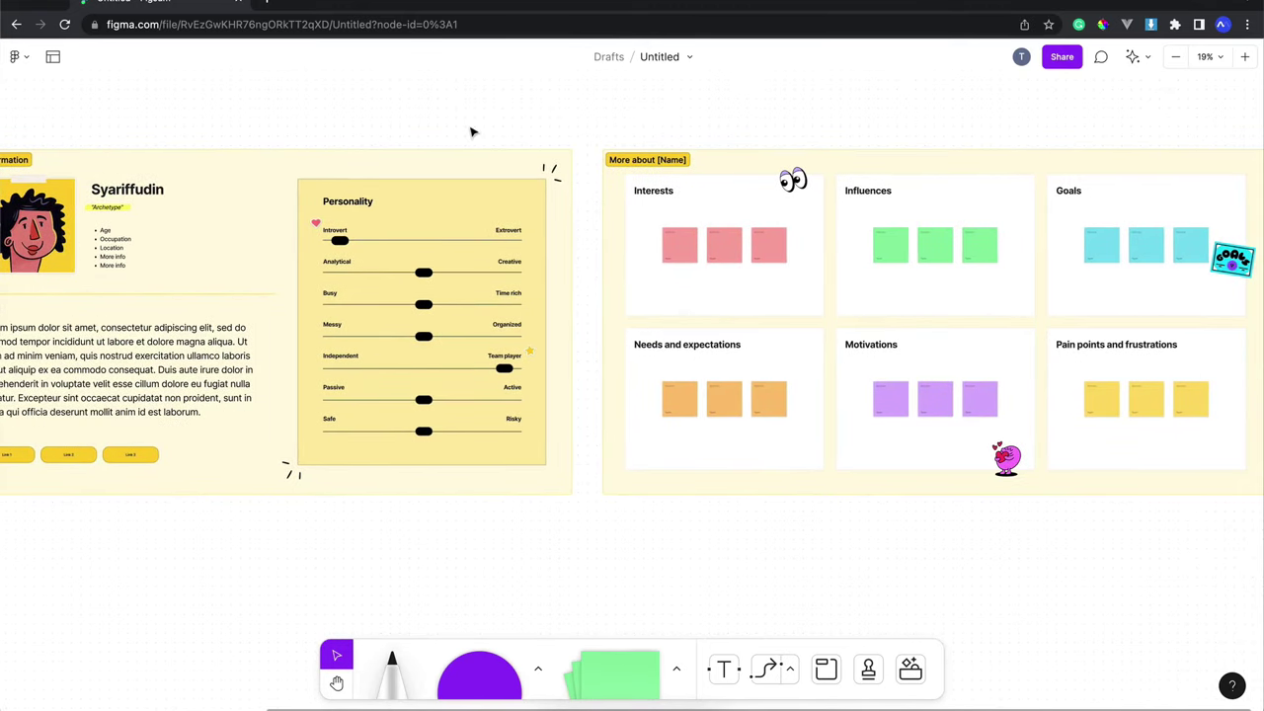
- Choose Back to files from the main Figma menu to reach the Drafts browser
left_click(19, 56)
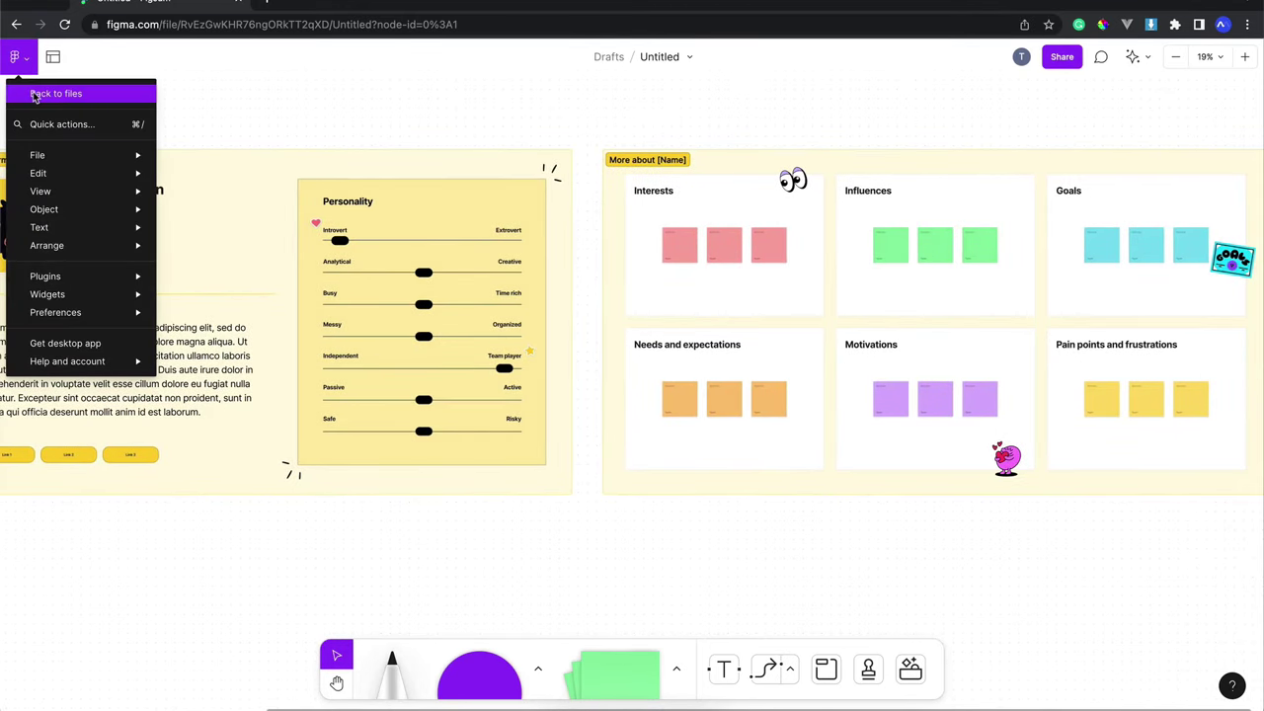
left_click(33, 91)
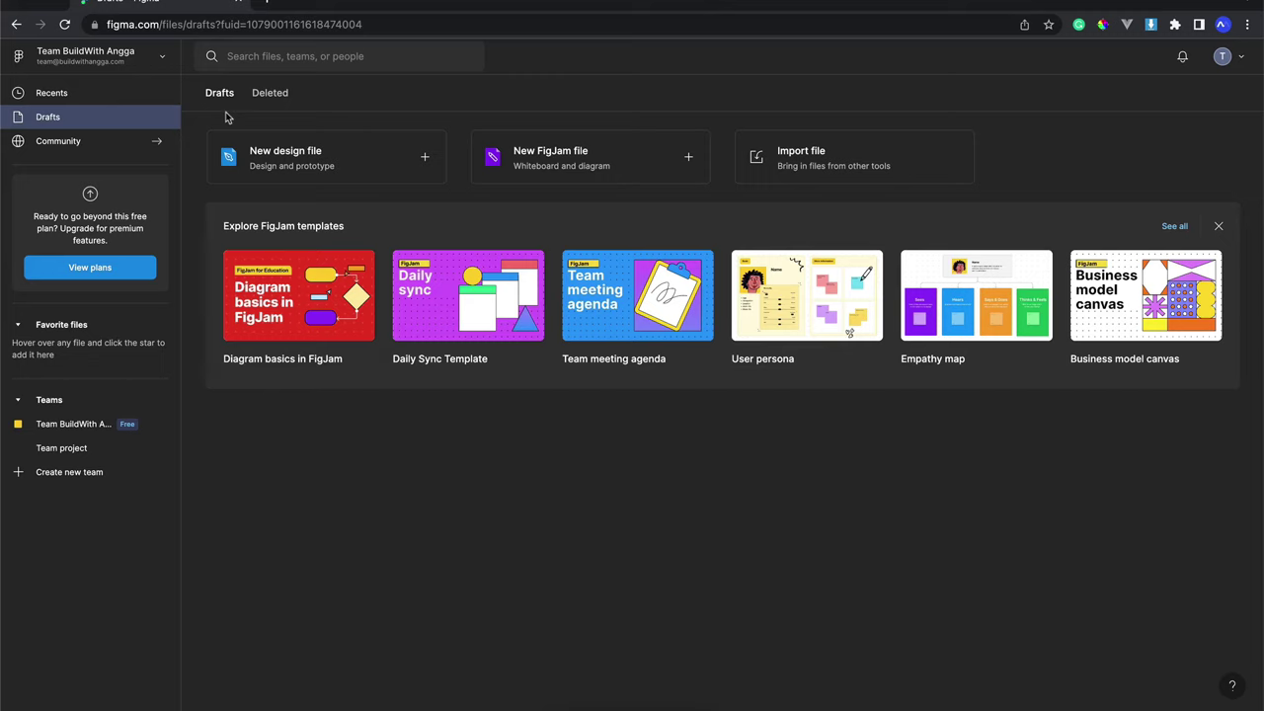